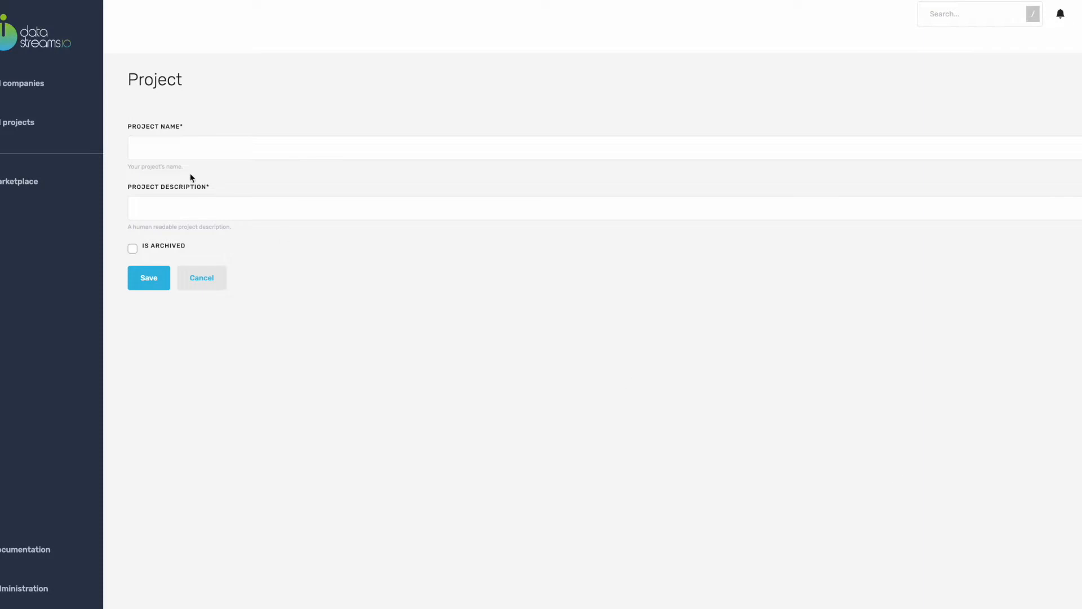
# Create the project "Wheelchair Accessibility" described as "For our local government it is important to get more insights in the wheelchair accessibility in our region."
pyautogui.press('BackSpace')
pyautogui.write('Accessibility')
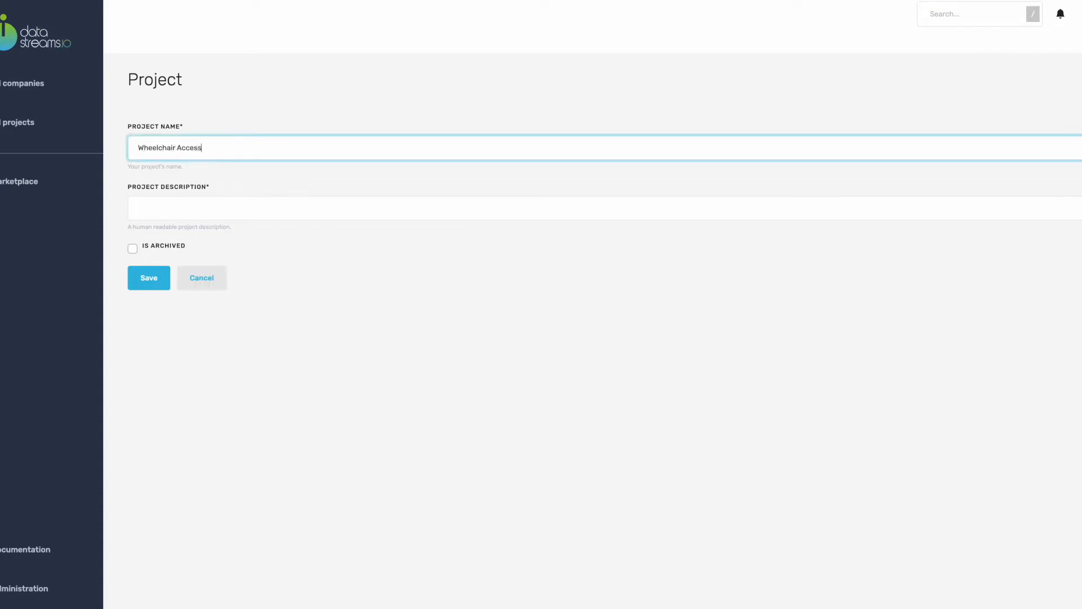
pyautogui.press('Tab')
pyautogui.write('For our local gov')
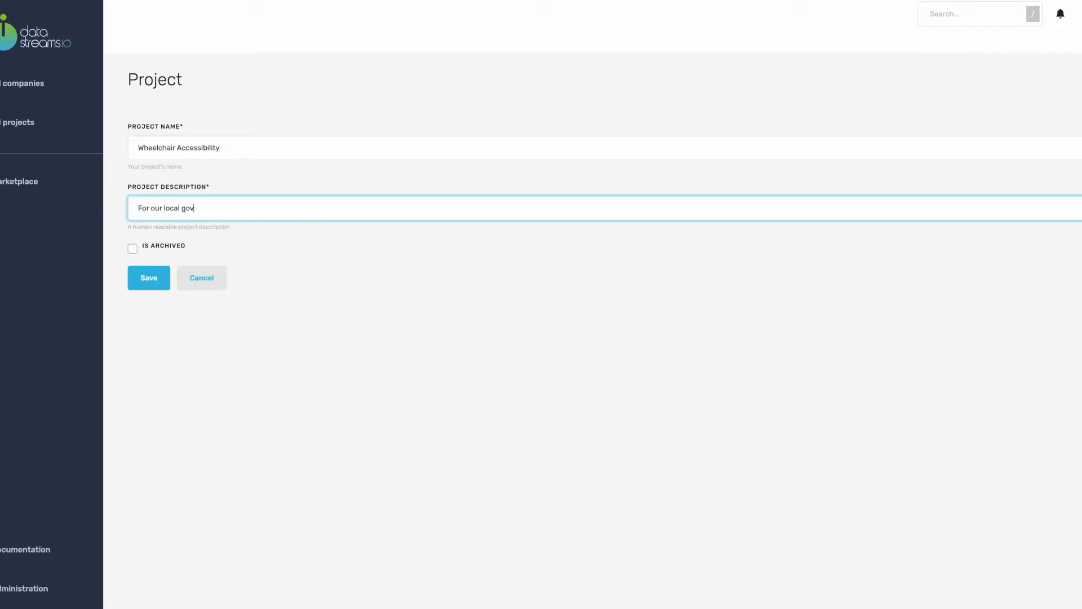
pyautogui.write('ernment it is important to get more insights in the wheelchair accessibility in our region.')
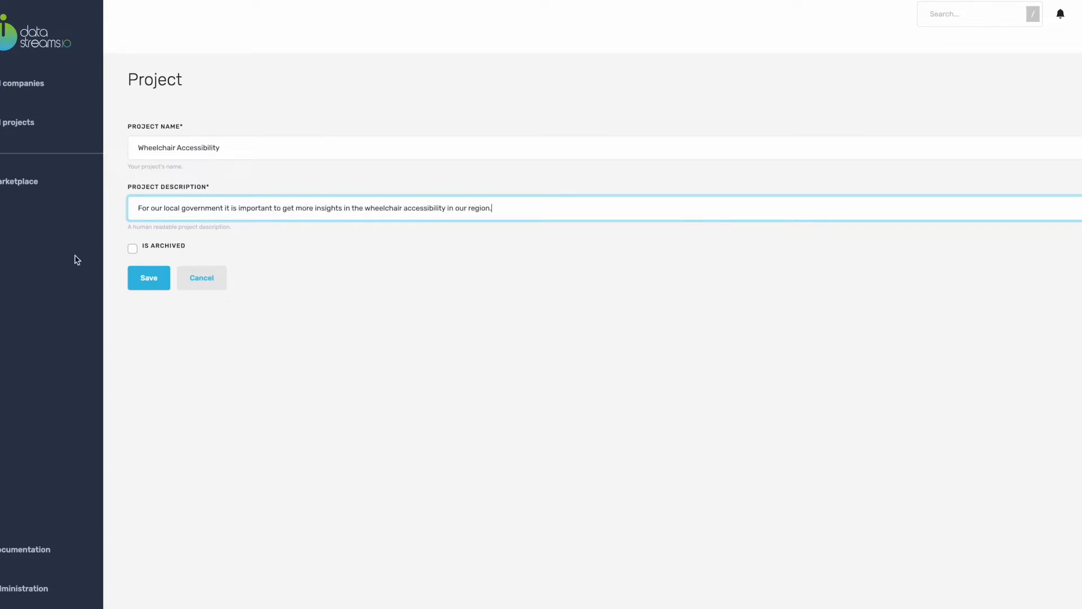
pyautogui.click(145, 279)
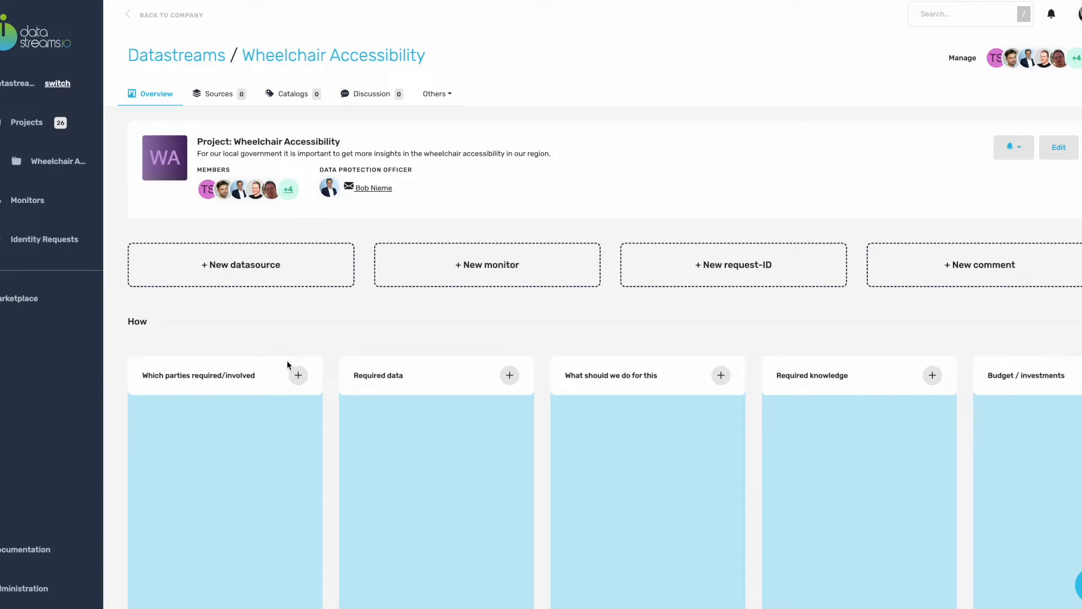
pyautogui.click(296, 376)
pyautogui.click(317, 402)
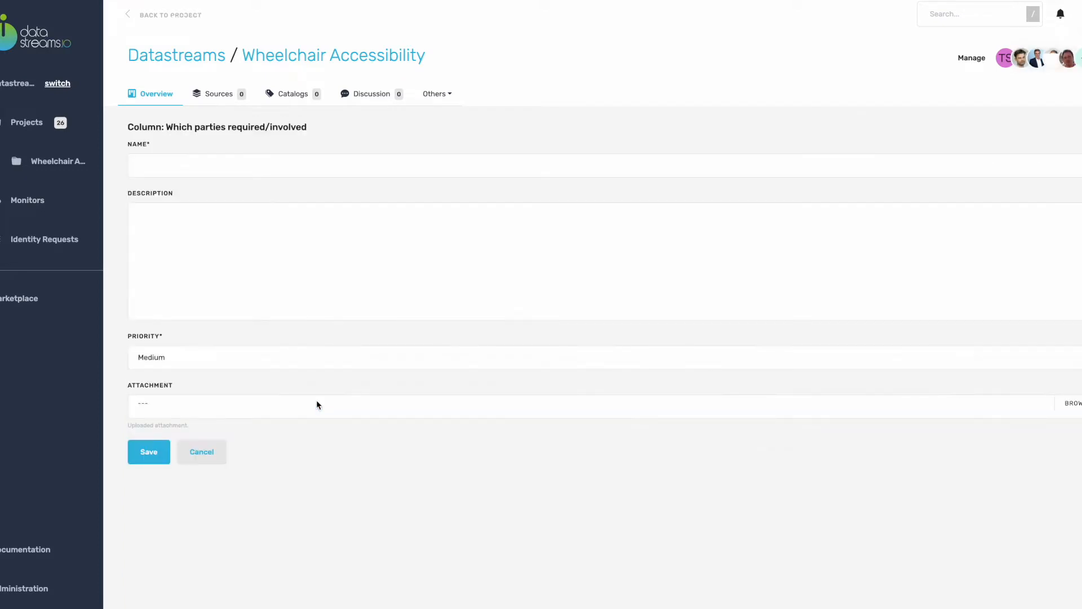
pyautogui.write('Arriva')
pyautogui.press('Tab')
pyautogui.write('Arriva is the publi')
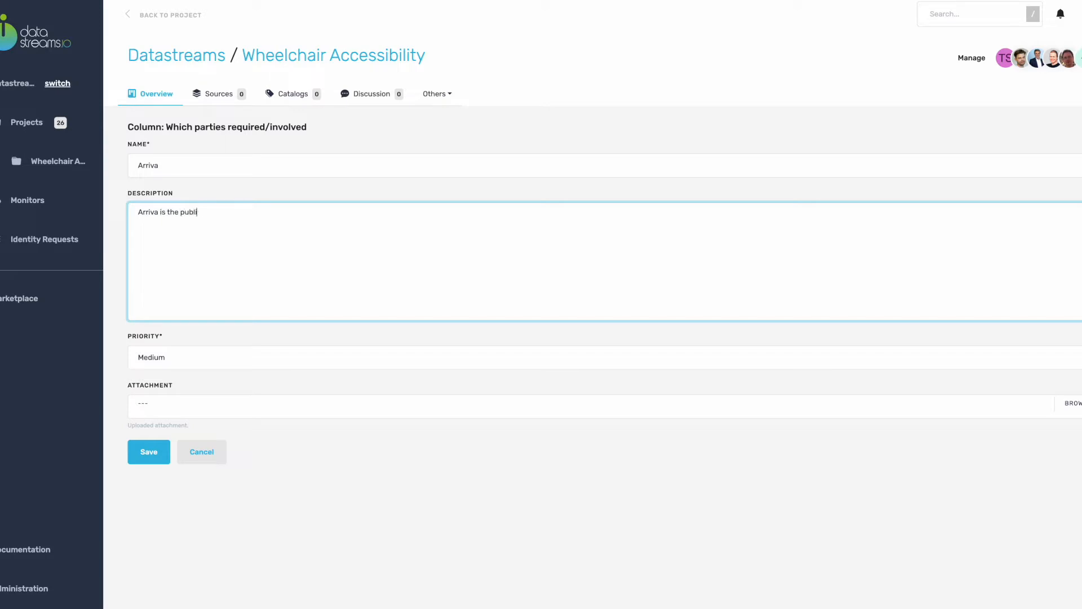
pyautogui.write('c transport provider in our region. It manages al')
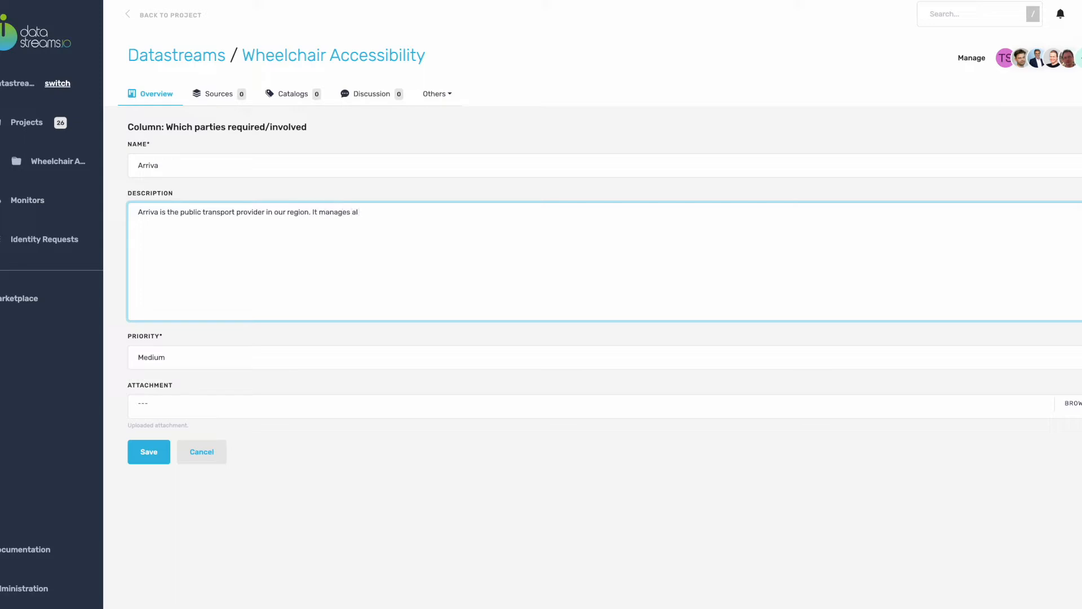
pyautogui.write('l busroutes.')
pyautogui.write('https://www.arriva.nl/consumenten.htm')
# Set the Arriva card's priority to High and save the card
pyautogui.click(169, 355)
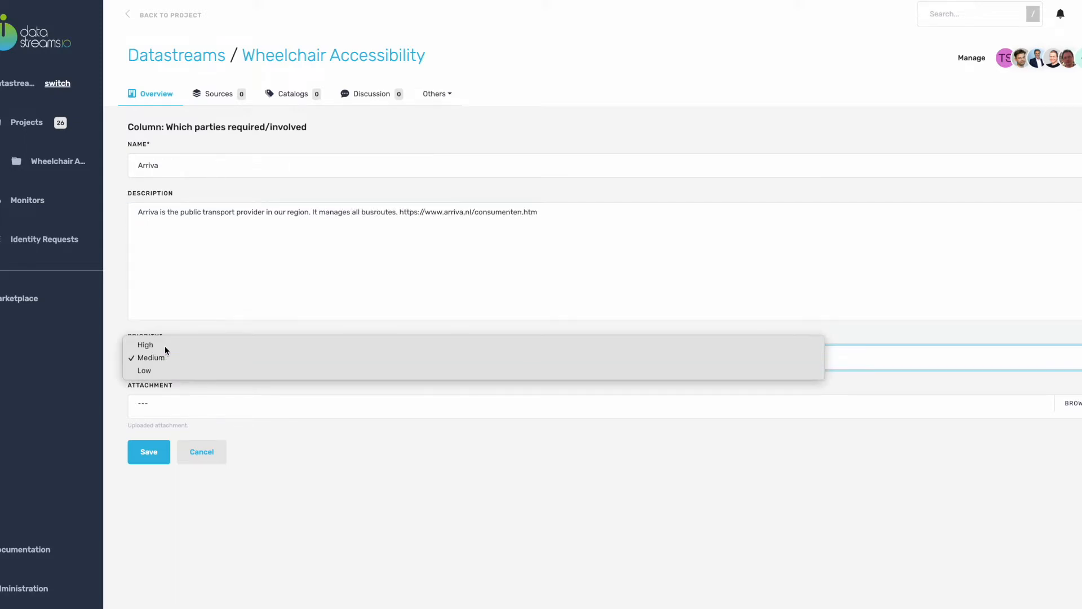
pyautogui.click(164, 277)
pyautogui.click(159, 459)
# Under "Required data", start a card "Busstops in the region" described as "We want to have an overview of all the busstops in the region"
pyautogui.scroll(-3, 181, 399)
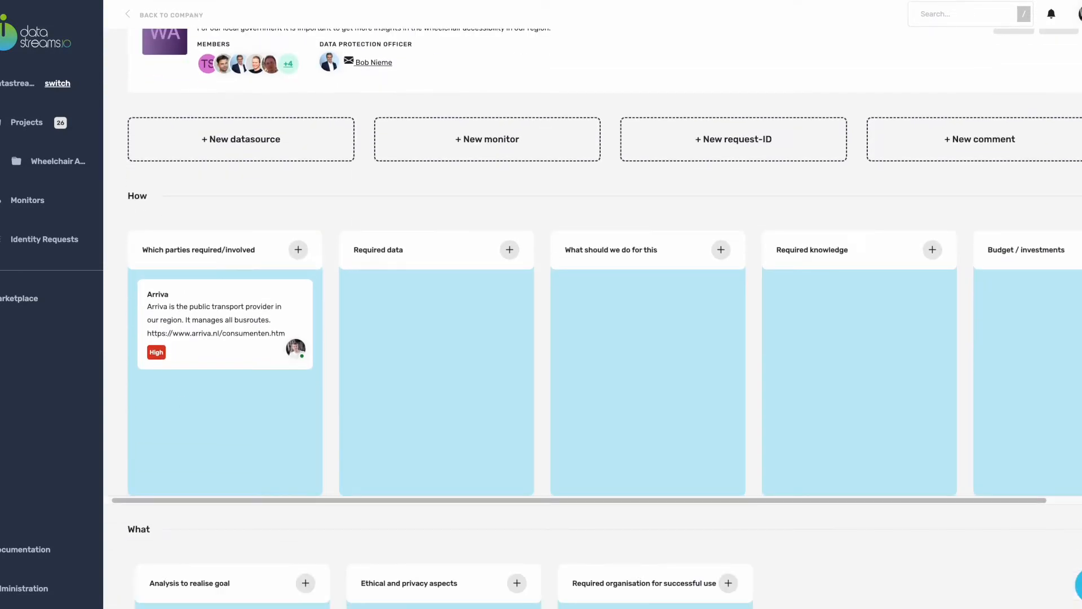
pyautogui.click(509, 250)
pyautogui.click(246, 164)
pyautogui.write('Busstops in the region')
pyautogui.press('Tab')
pyautogui.write('We want to have an overview of all the busstops in the region')
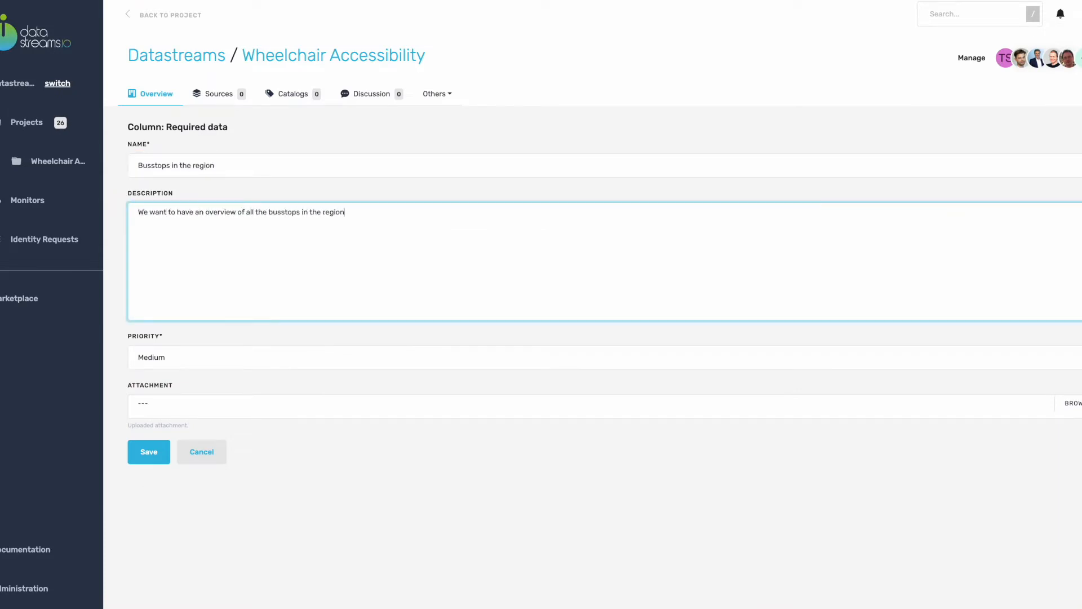
# Extend the description with ". In the future we can calculate the distance between where disabled people live and the public transport hubs." and save the card
pyautogui.write('. In the future we can calculate the distance between')
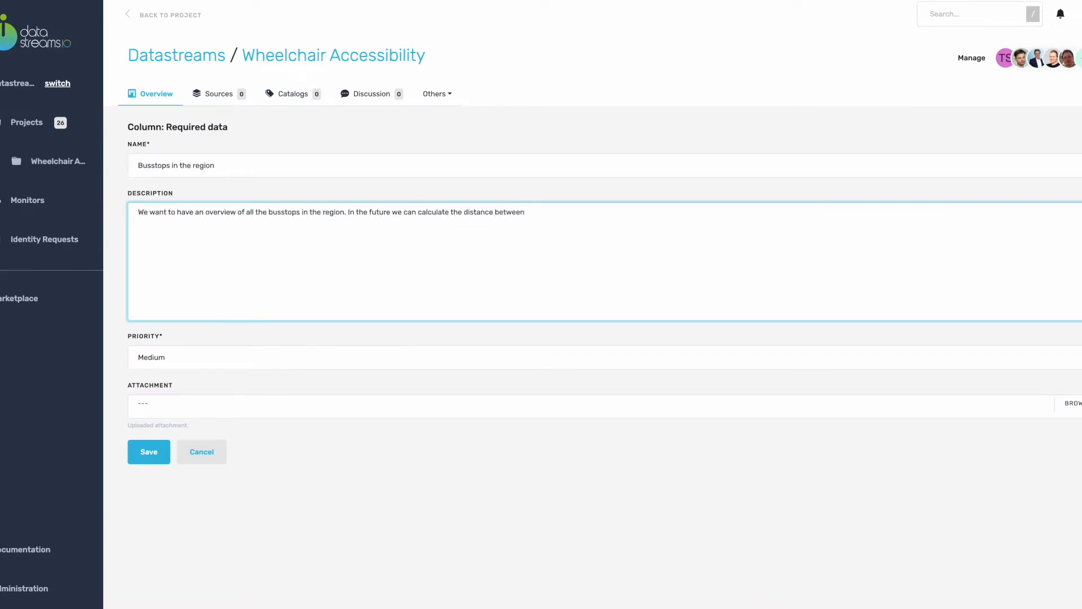
pyautogui.write(' where disabled people live and the public transp')
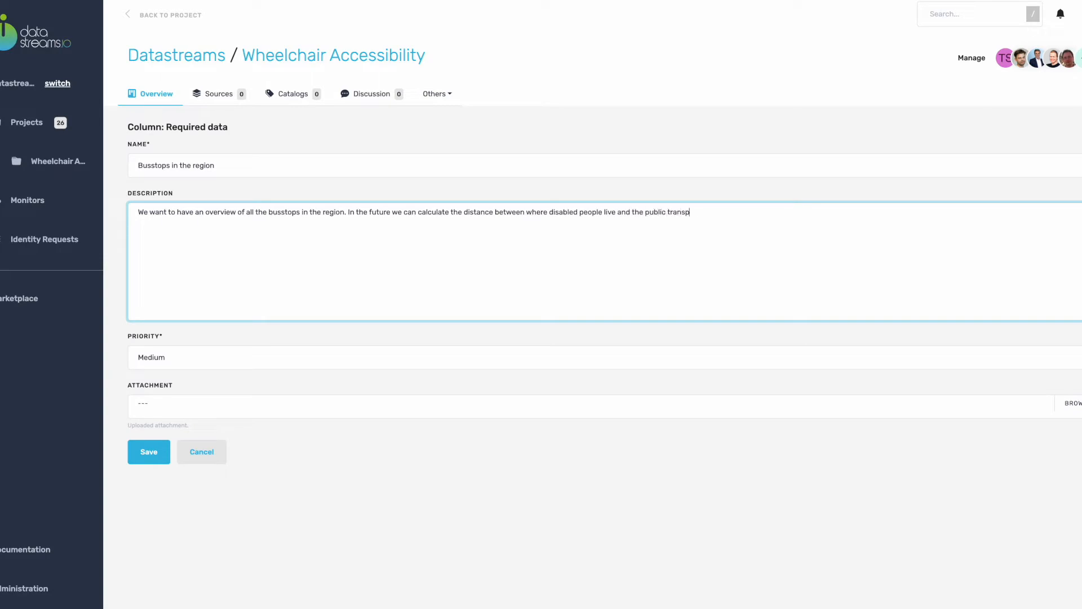
pyautogui.write('ort hubs.')
pyautogui.click(145, 451)
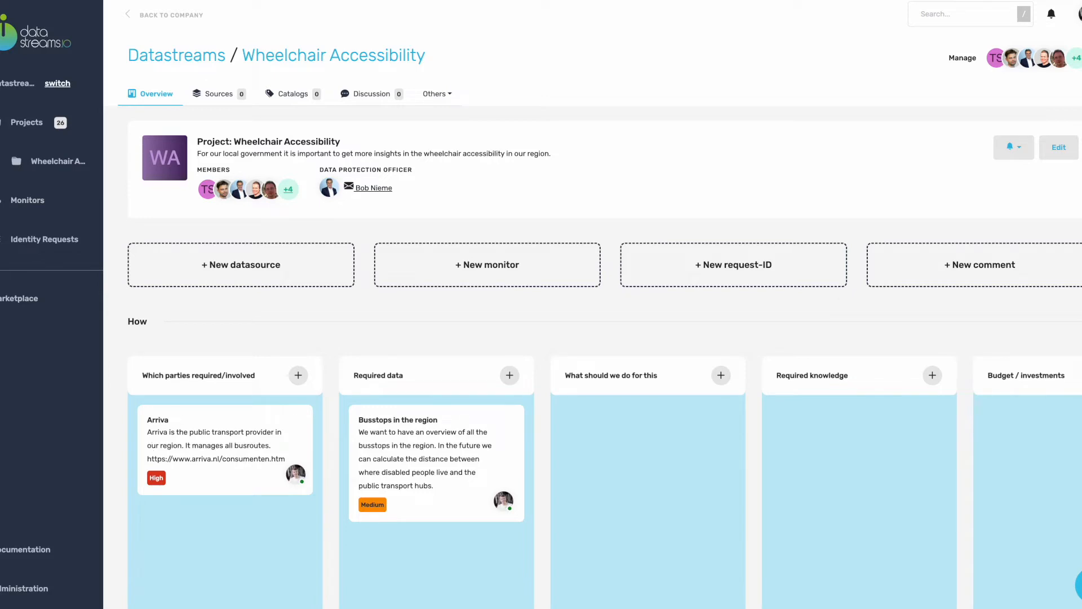
# Start a data upload named "Bus stops in the region - September 2022", beginning its description "This dataset contains all the bus stops in the region ("
pyautogui.click(234, 271)
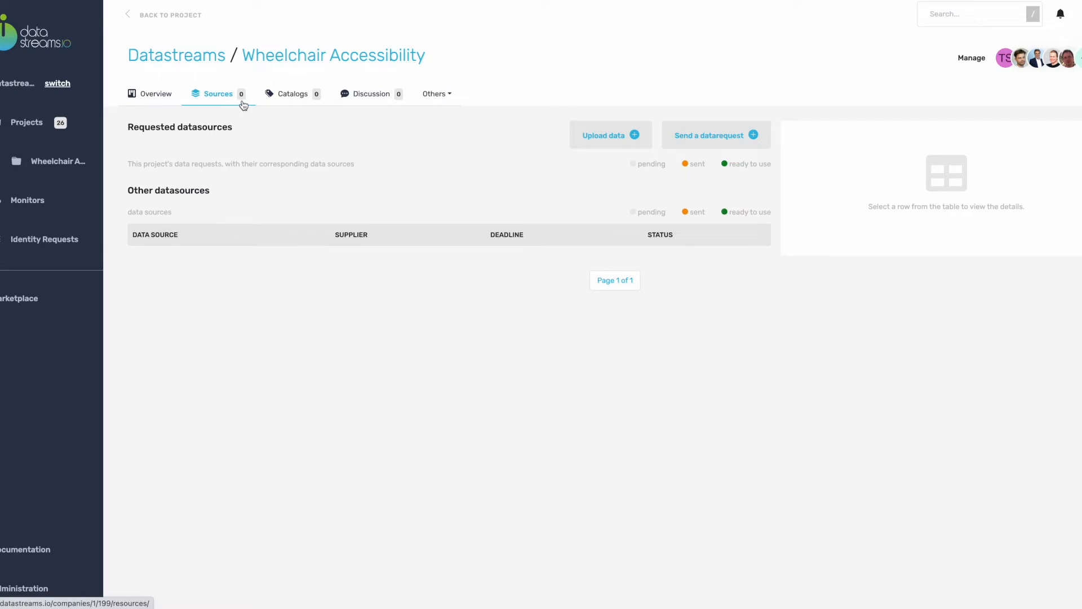
pyautogui.click(615, 142)
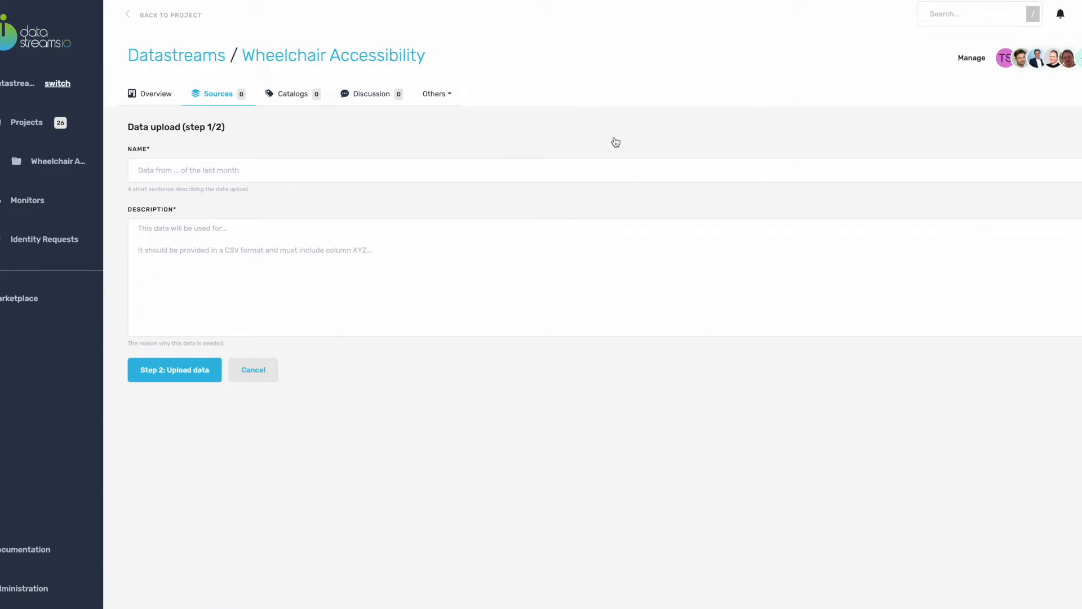
pyautogui.click(229, 168)
pyautogui.write('Bus stops in the region - September 2022')
pyautogui.press('Tab')
pyautogui.write('This dataset contains all the bus stops in the region (')
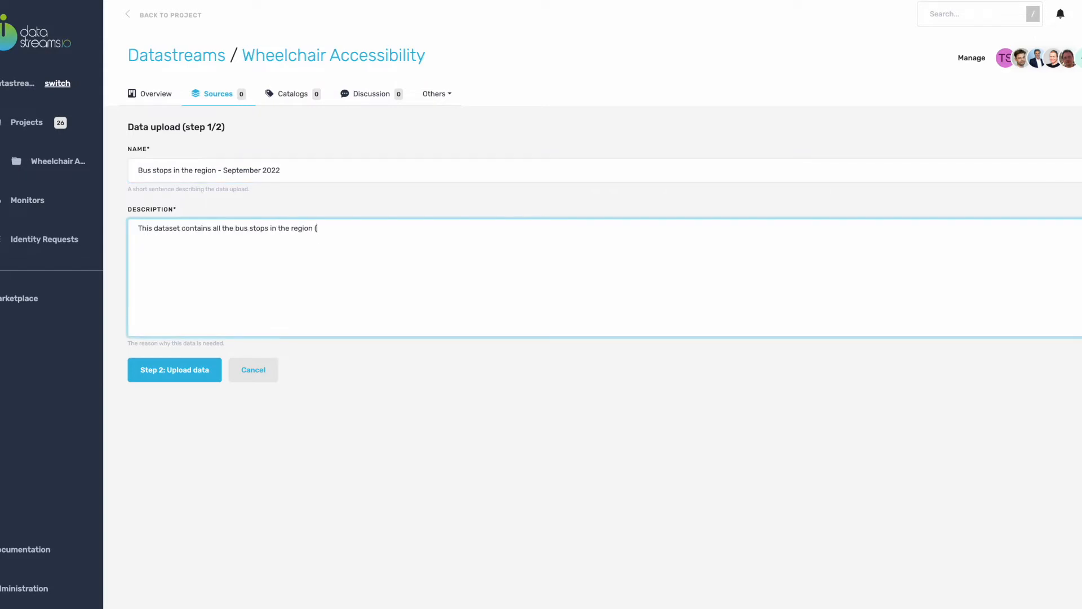
# Complete the description with "with their coordinates, and if they are wheelchair accessible). This dataset was created on September 2022." and continue to the data upload
pyautogui.write('with their coordinates, and if they are wheelchair accessible')
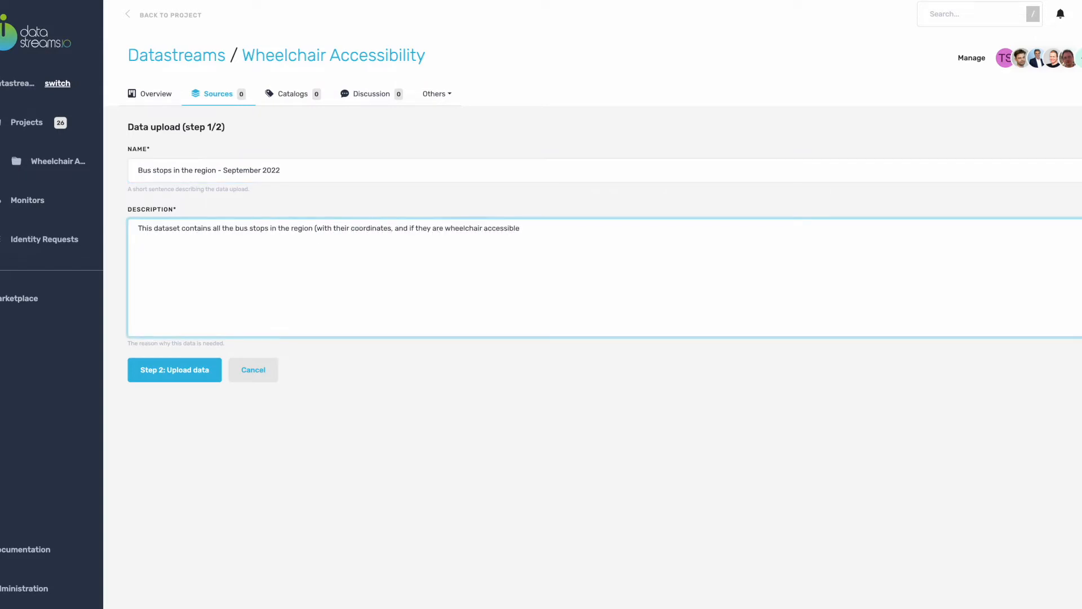
pyautogui.write('). This dataset was created on September 2022.')
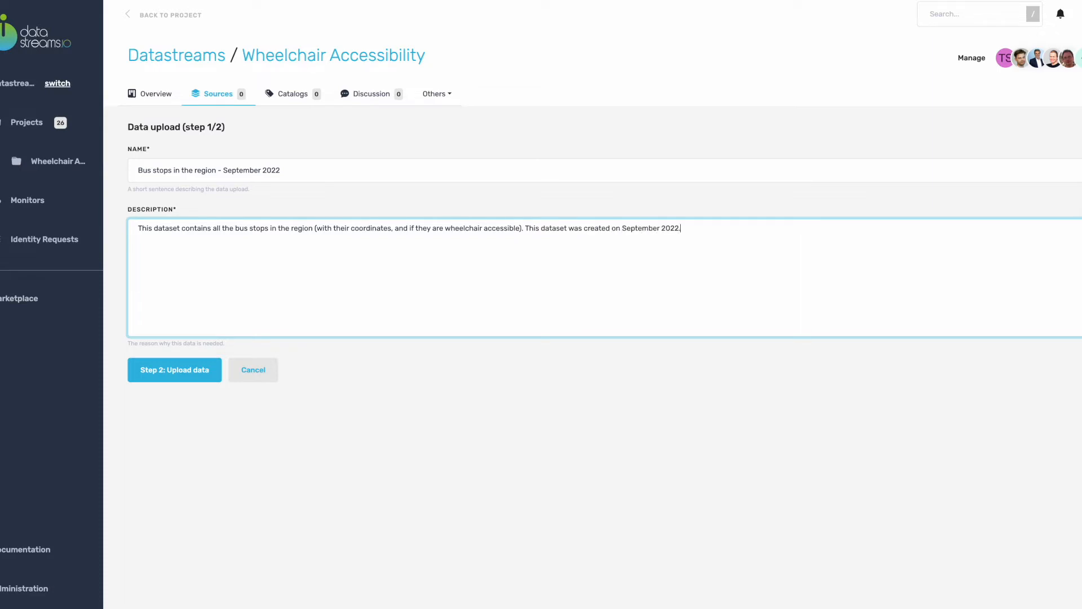
pyautogui.click(173, 375)
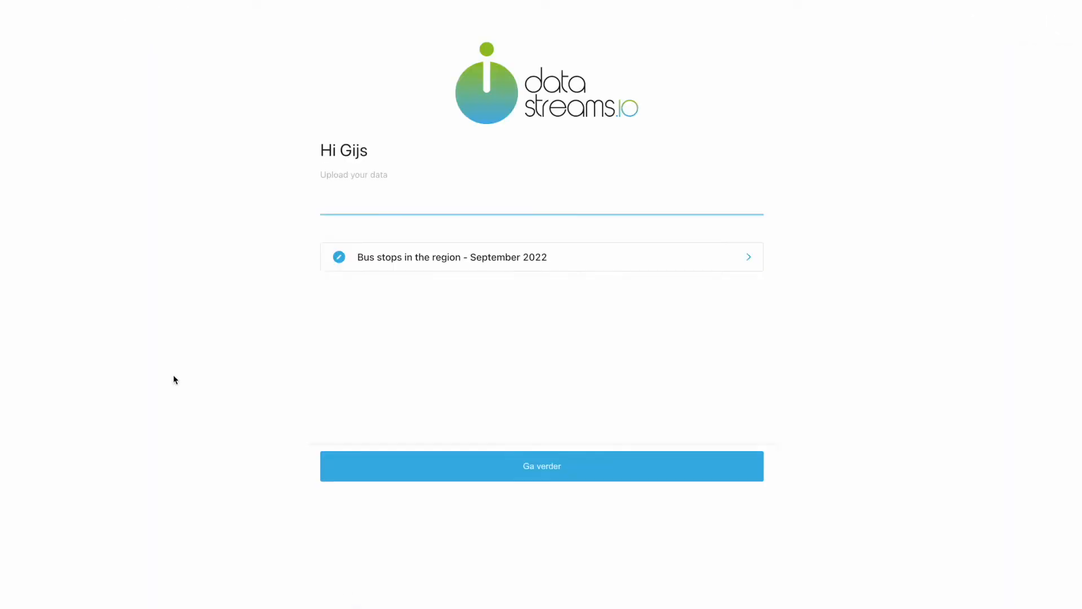
# Upload busstops_noord_brabant.csv from Downloads for the bus stops data source and finish the upload
pyautogui.click(383, 259)
pyautogui.click(353, 265)
pyautogui.click(466, 214)
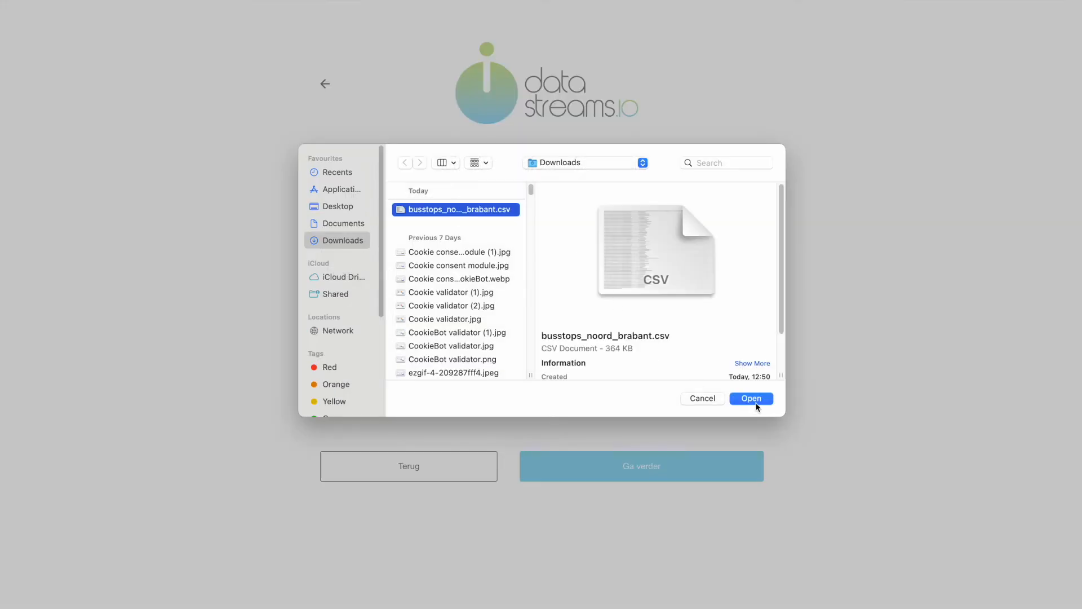
pyautogui.click(753, 399)
pyautogui.moveTo(472, 183); pyautogui.dragTo(614, 189)
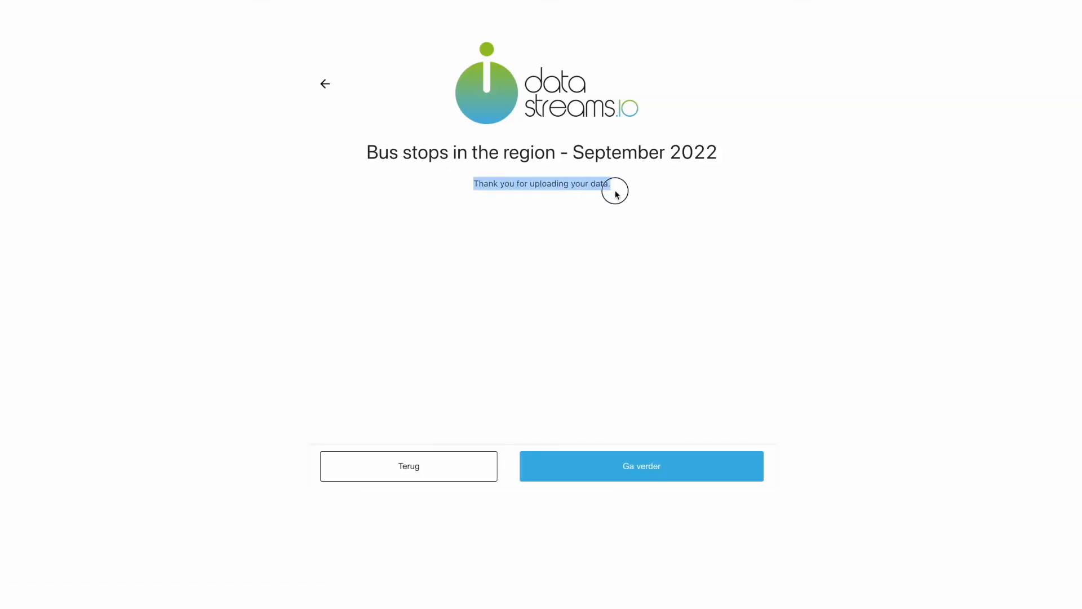
pyautogui.click(609, 466)
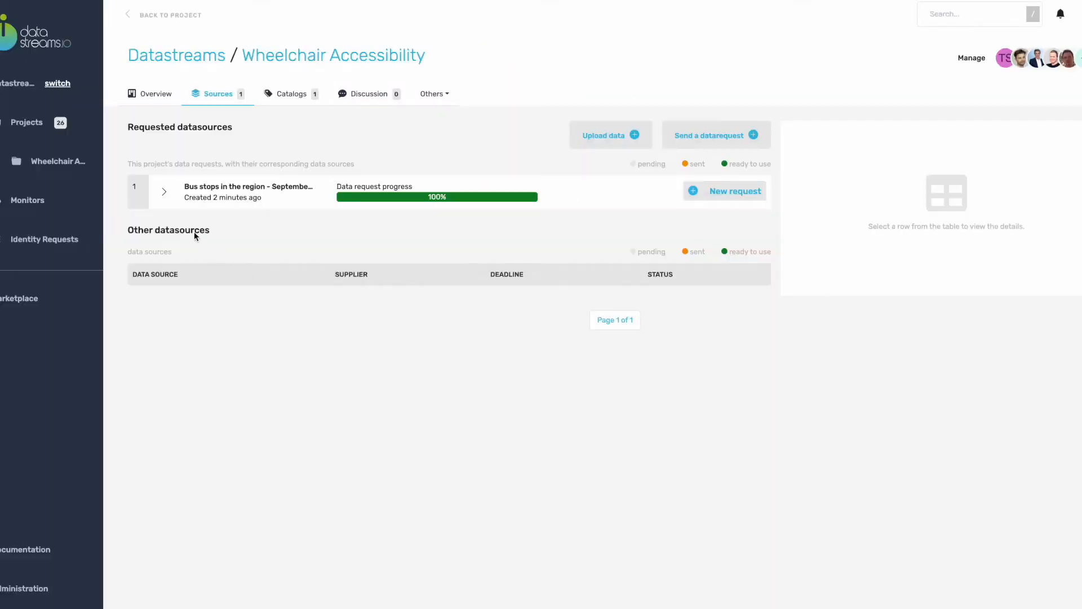
# Inspect the uploaded bus stops data source and open its catalog "Bus stops in the region - September 2022"
pyautogui.click(164, 192)
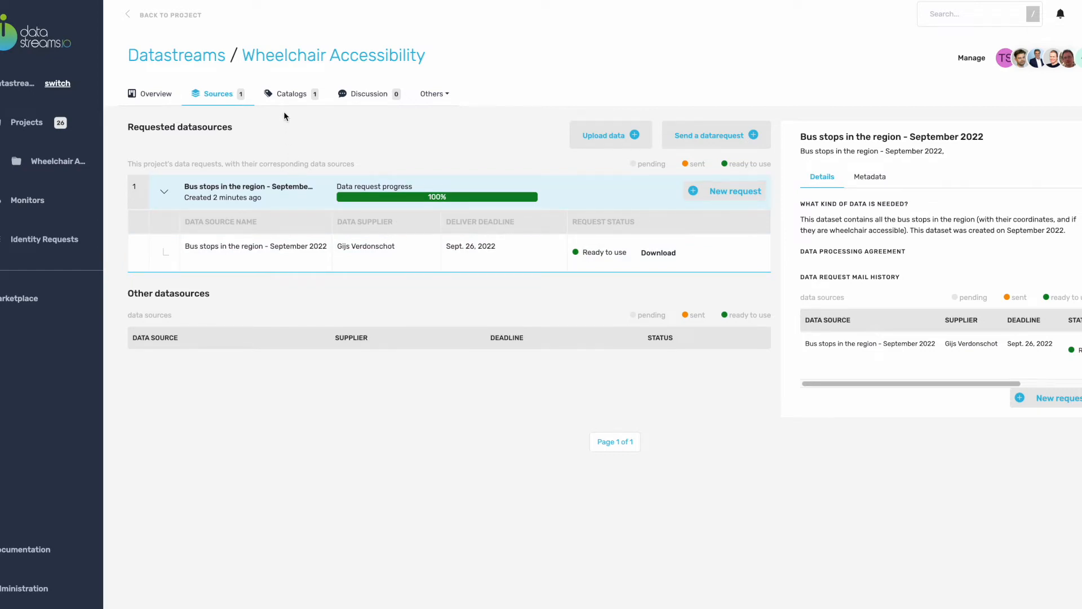
pyautogui.click(288, 96)
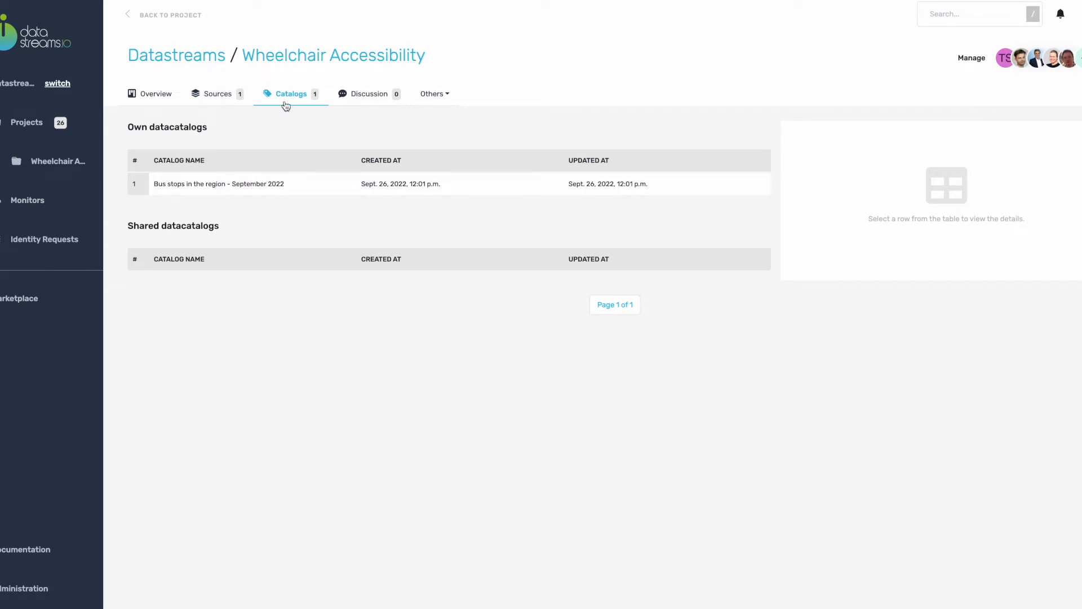
pyautogui.click(221, 190)
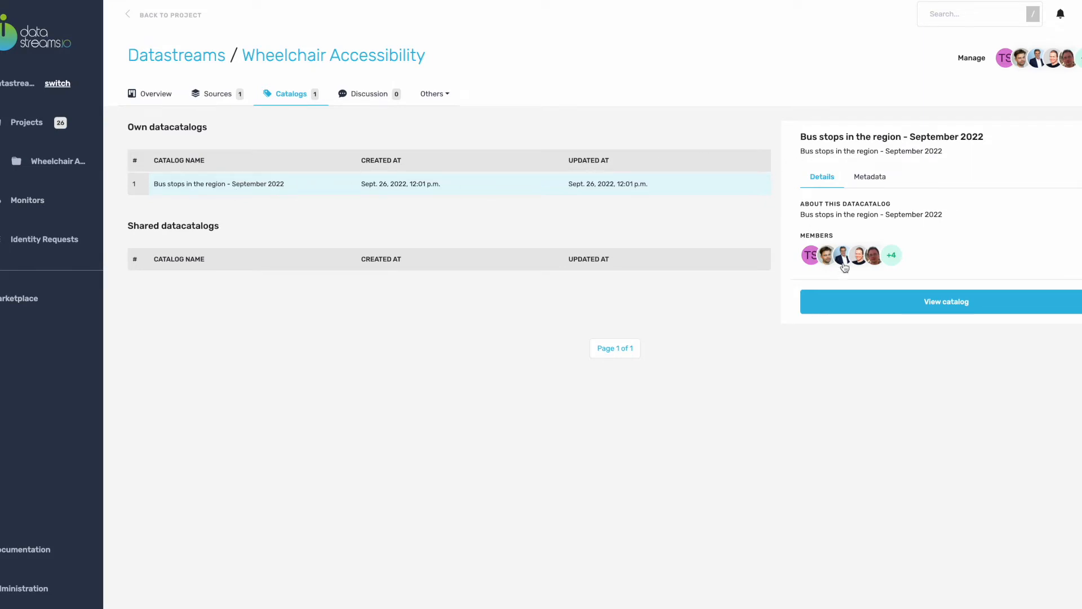
pyautogui.click(952, 312)
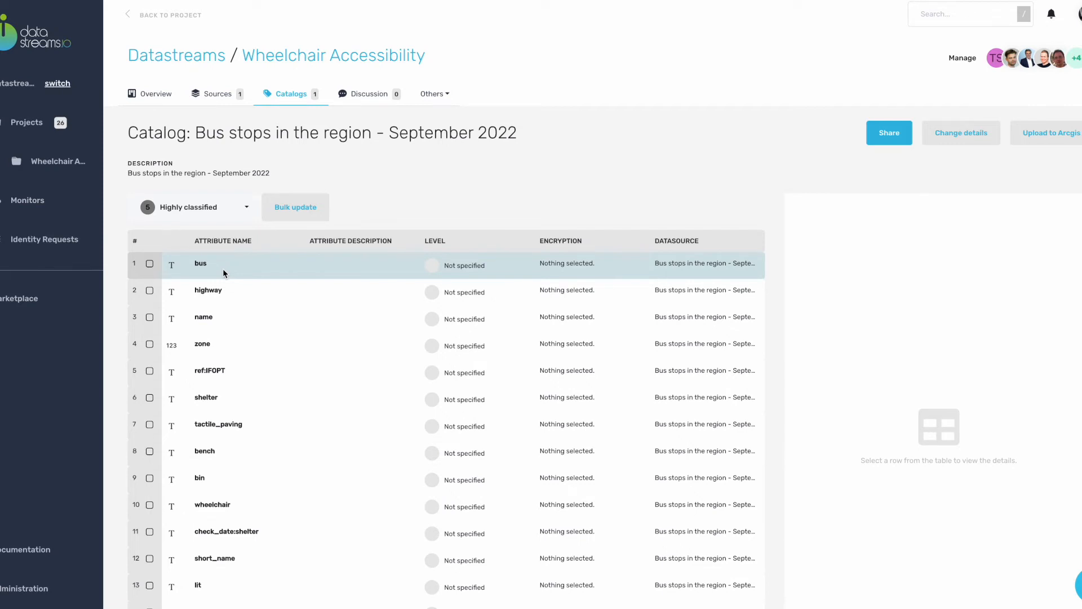
# Set the privacy policy of the bus attribute to Public and save it
pyautogui.click(223, 272)
pyautogui.click(886, 411)
pyautogui.click(879, 554)
pyautogui.click(1047, 219)
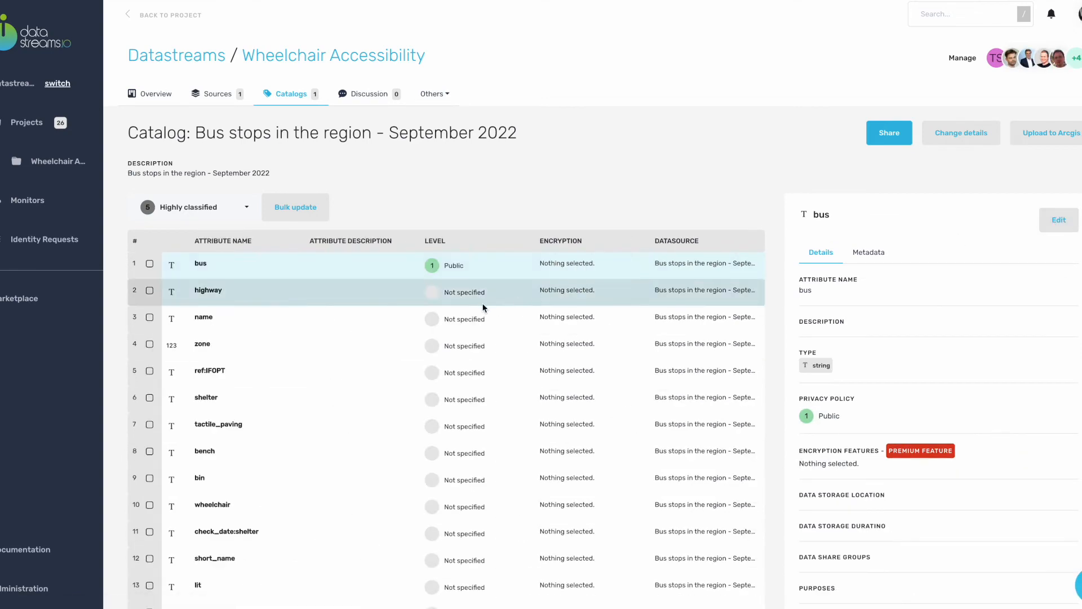
# Set the privacy policy of the highway attribute to Public and save it
pyautogui.click(496, 299)
pyautogui.click(1059, 220)
pyautogui.click(856, 409)
pyautogui.click(880, 555)
pyautogui.click(1049, 221)
# Set the privacy policy of the name attribute to Sensitive and save it
pyautogui.click(538, 322)
pyautogui.click(1055, 220)
pyautogui.click(913, 414)
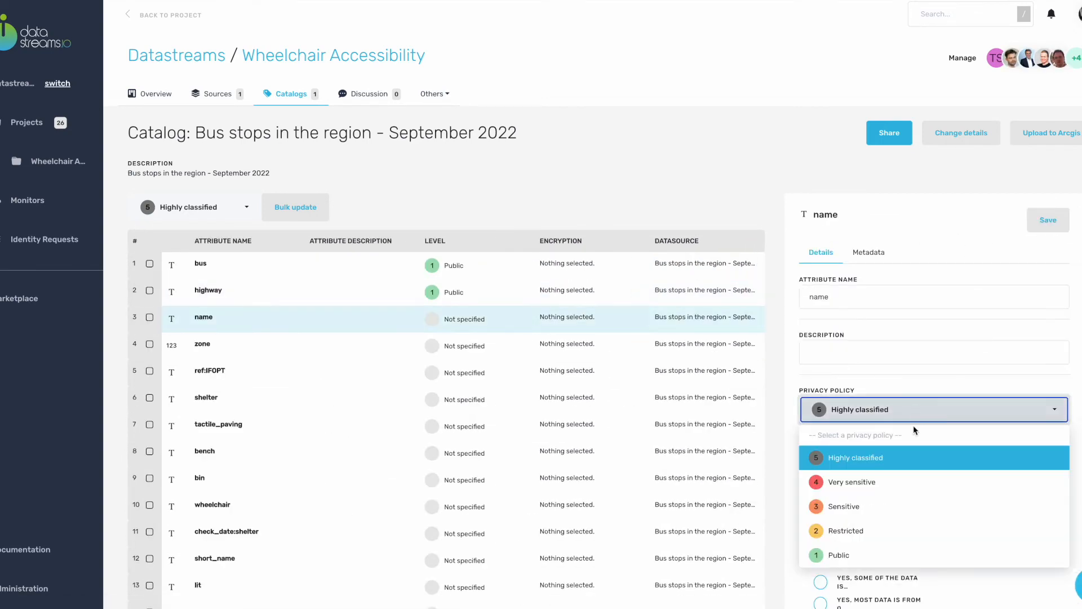
pyautogui.click(843, 506)
pyautogui.click(1049, 220)
# Set the privacy policy of the zone attribute to Public and save it
pyautogui.click(525, 341)
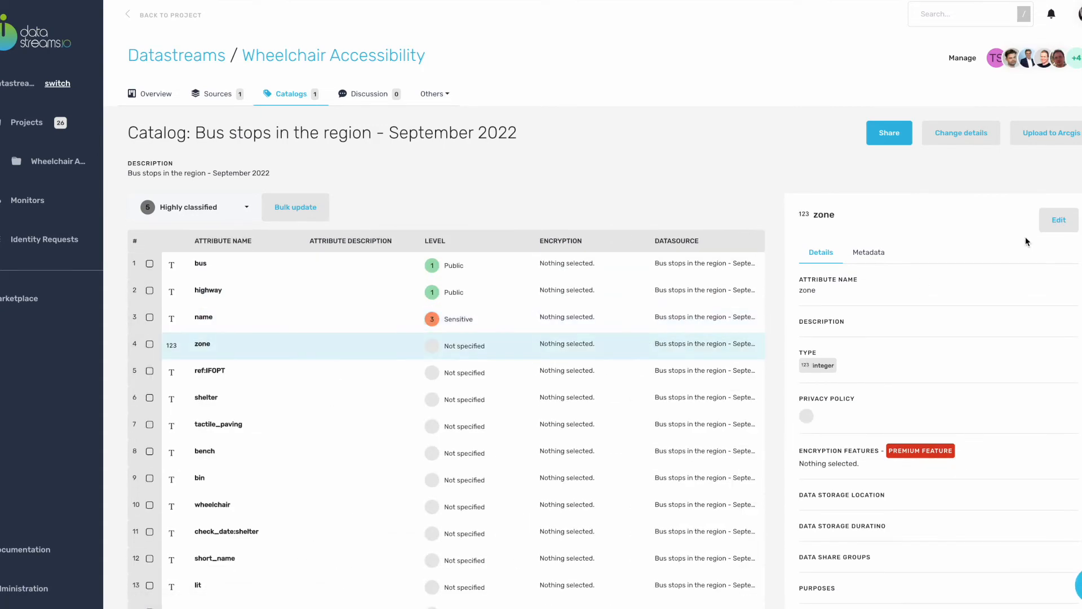
pyautogui.click(1056, 220)
pyautogui.click(913, 414)
pyautogui.click(879, 555)
pyautogui.click(1050, 221)
# Set the privacy policy of the ref:IFOPT attribute to Very sensitive and save it
pyautogui.click(540, 375)
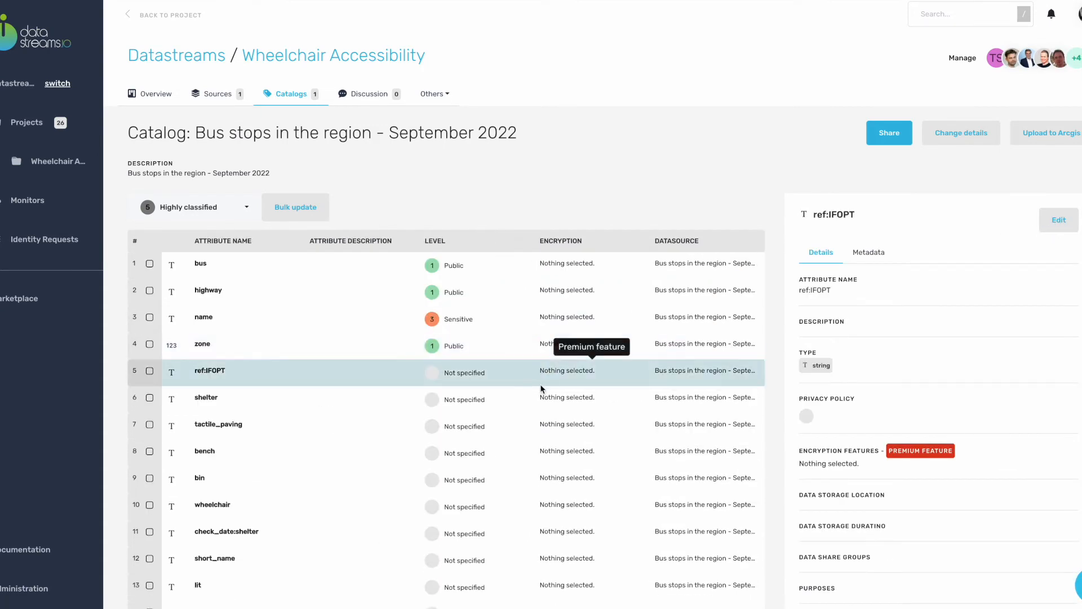
pyautogui.click(1056, 220)
pyautogui.click(913, 414)
pyautogui.click(856, 483)
pyautogui.click(1050, 221)
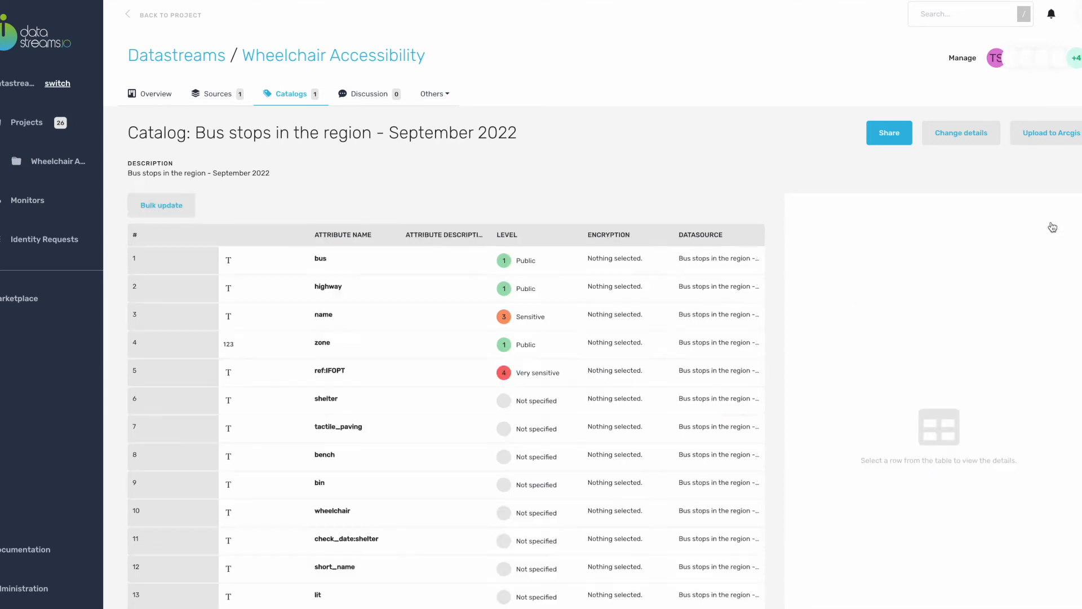
# Set the privacy policy of the shelter attribute to Public and save it
pyautogui.click(407, 402)
pyautogui.click(1055, 220)
pyautogui.click(901, 410)
pyautogui.click(879, 554)
pyautogui.click(1048, 220)
# Bulk update the tactile_paving, bench, bin and wheelchair attributes to the Public privacy level
pyautogui.click(149, 425)
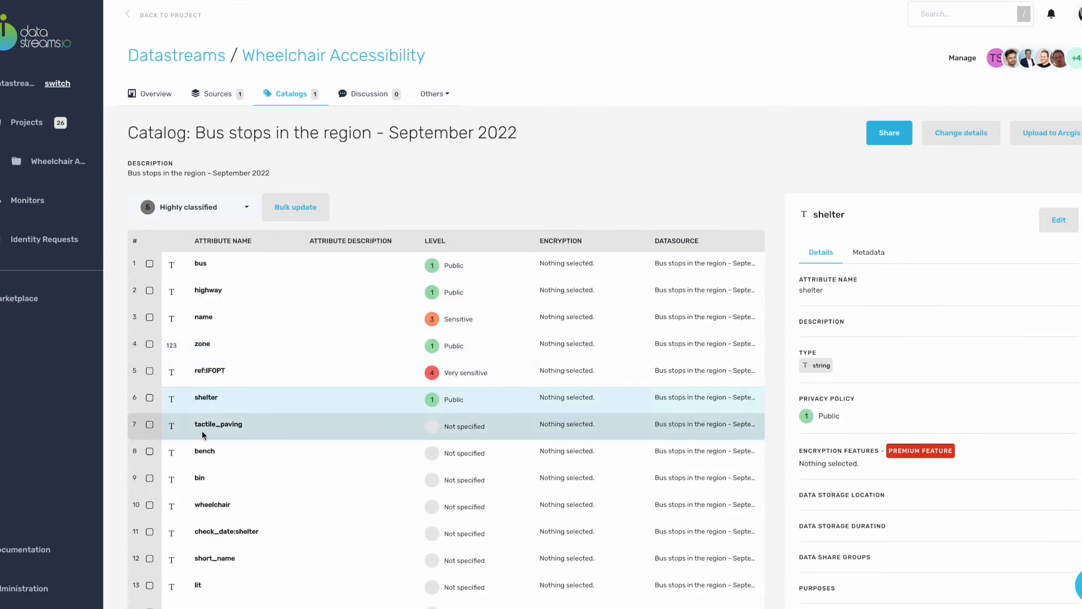
pyautogui.click(149, 451)
pyautogui.click(149, 478)
pyautogui.click(149, 505)
pyautogui.click(247, 207)
pyautogui.click(169, 345)
pyautogui.click(309, 209)
# Bulk update the check_date:shelter and short_name attributes to the Restricted privacy level
pyautogui.click(149, 531)
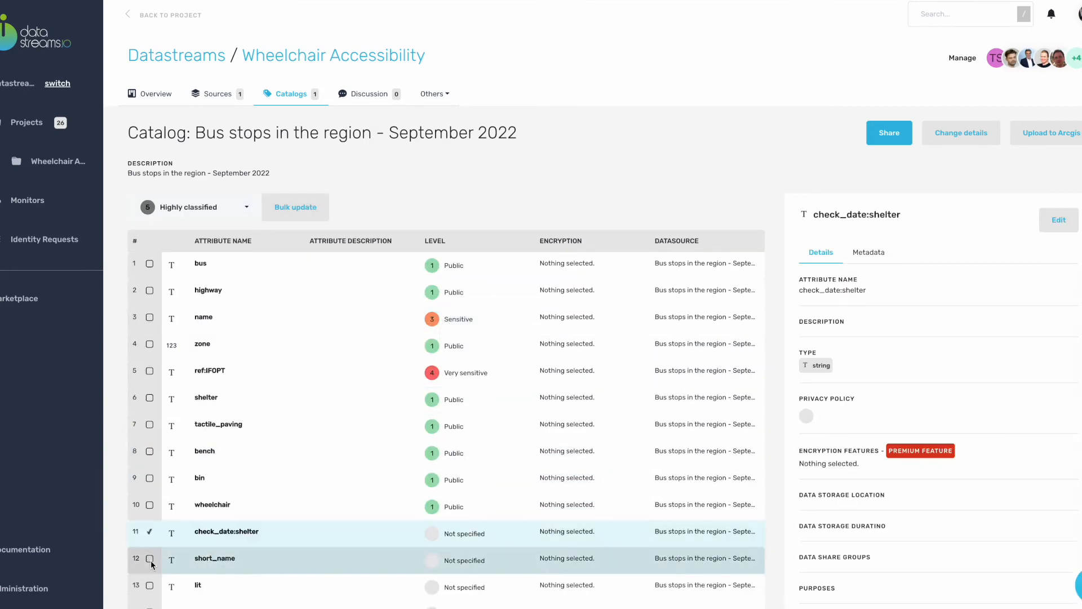
pyautogui.click(149, 558)
pyautogui.click(246, 207)
pyautogui.click(195, 325)
pyautogui.click(305, 208)
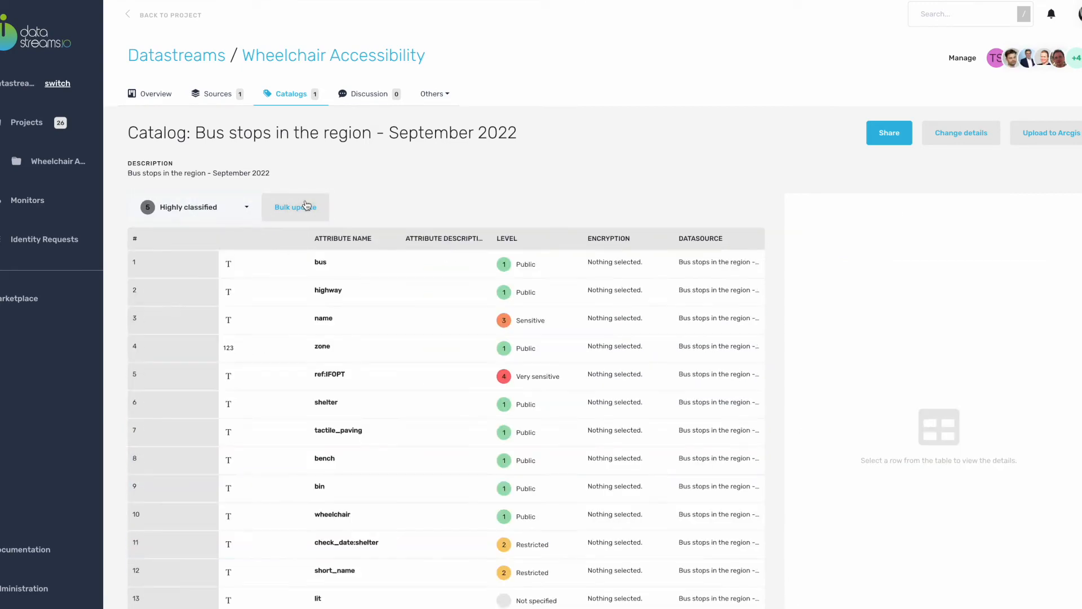
# Bulk update the lit, timetable and railway attributes to the Public privacy level
pyautogui.click(150, 587)
pyautogui.click(246, 207)
pyautogui.click(170, 346)
pyautogui.scroll(-3, 205, 434)
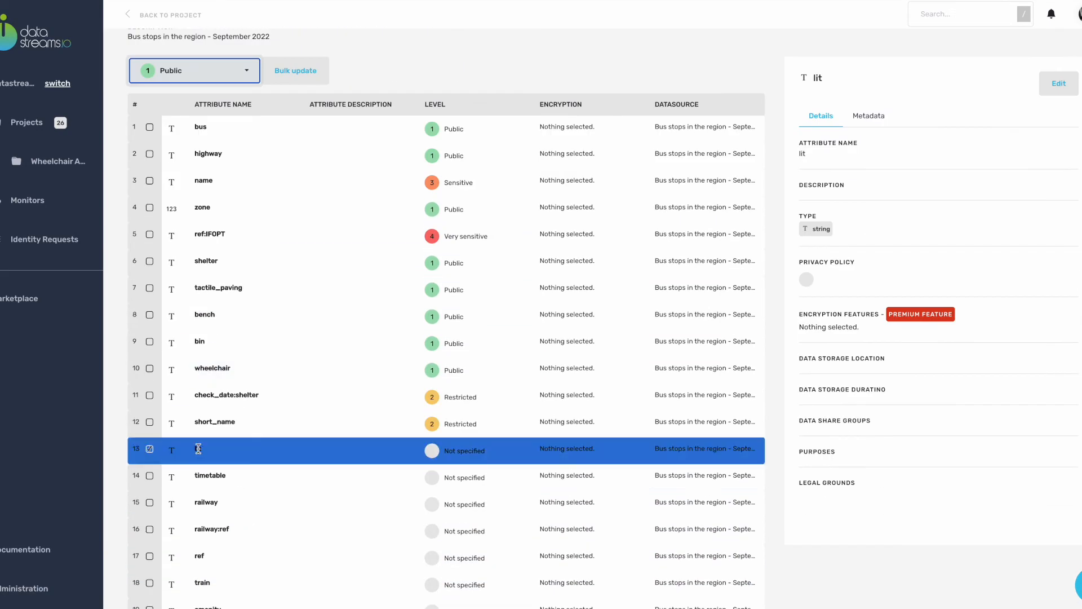
pyautogui.click(150, 476)
pyautogui.click(149, 502)
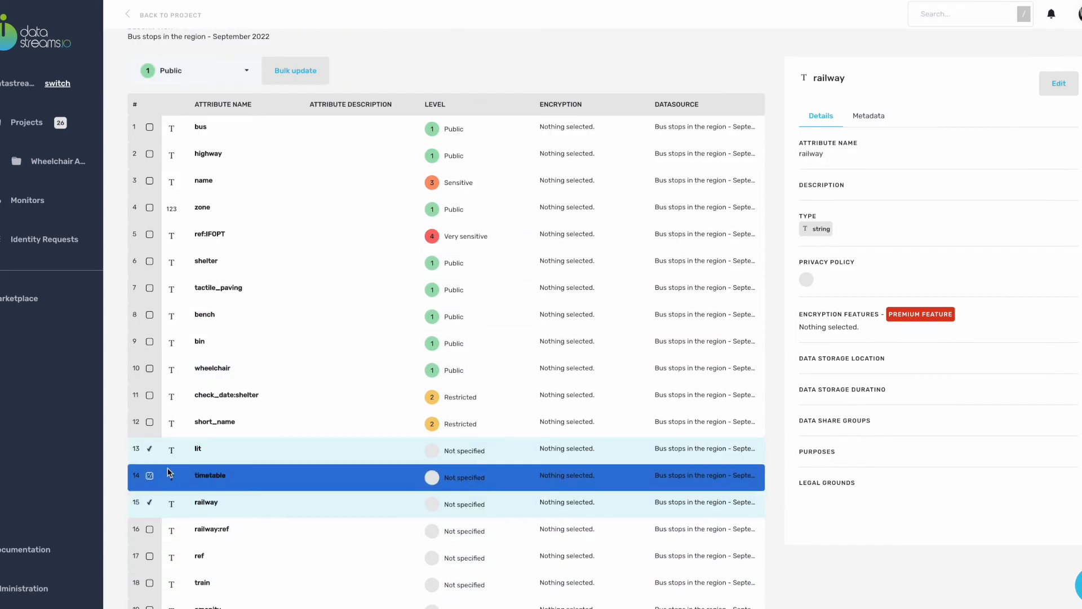
pyautogui.click(296, 71)
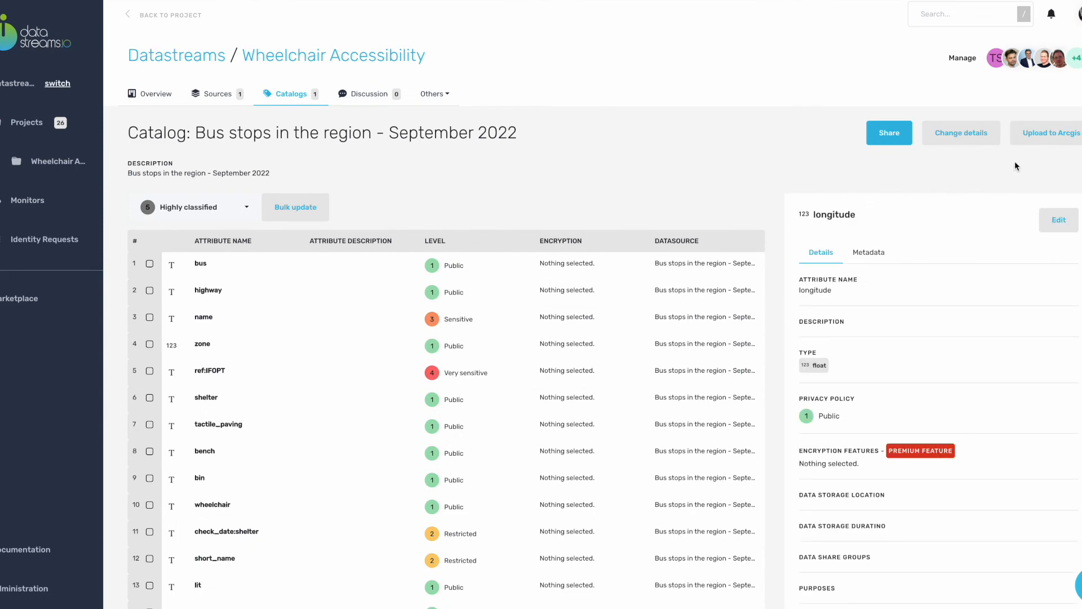
# Start the catalog's upload to Arcgis and set the X1 coordinate to the longitude column and Y1 to the latitude column
pyautogui.click(1037, 141)
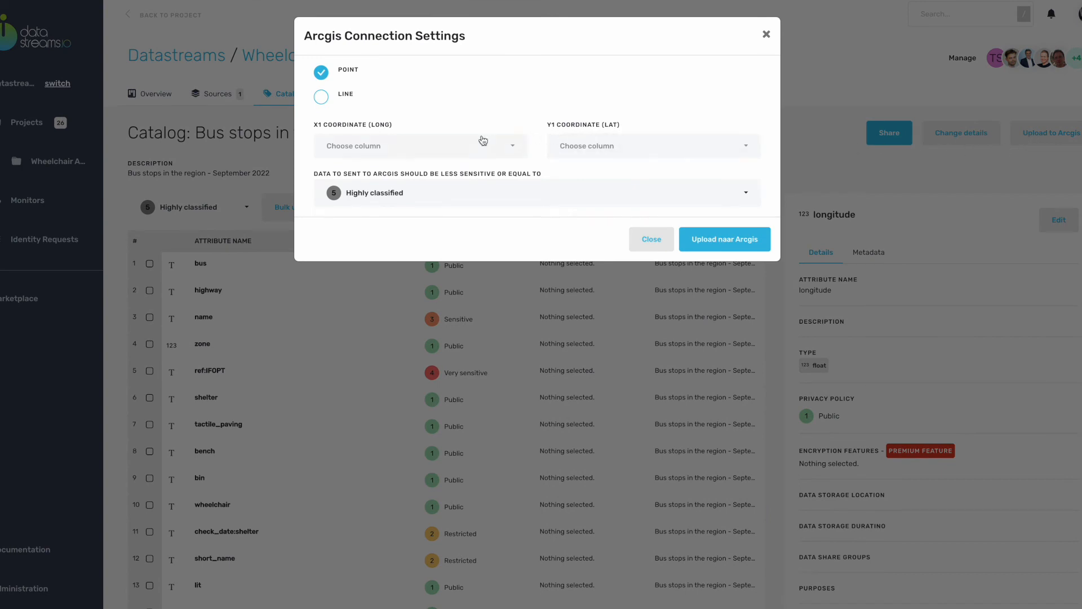
pyautogui.click(418, 151)
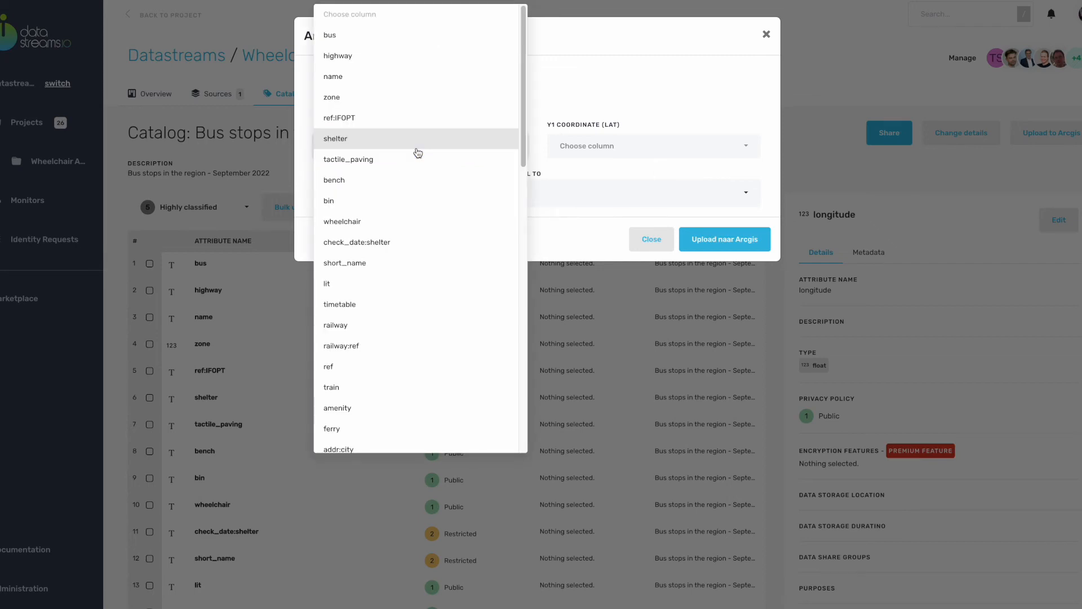
pyautogui.scroll(-8, 418, 152)
pyautogui.scroll(-5, 418, 152)
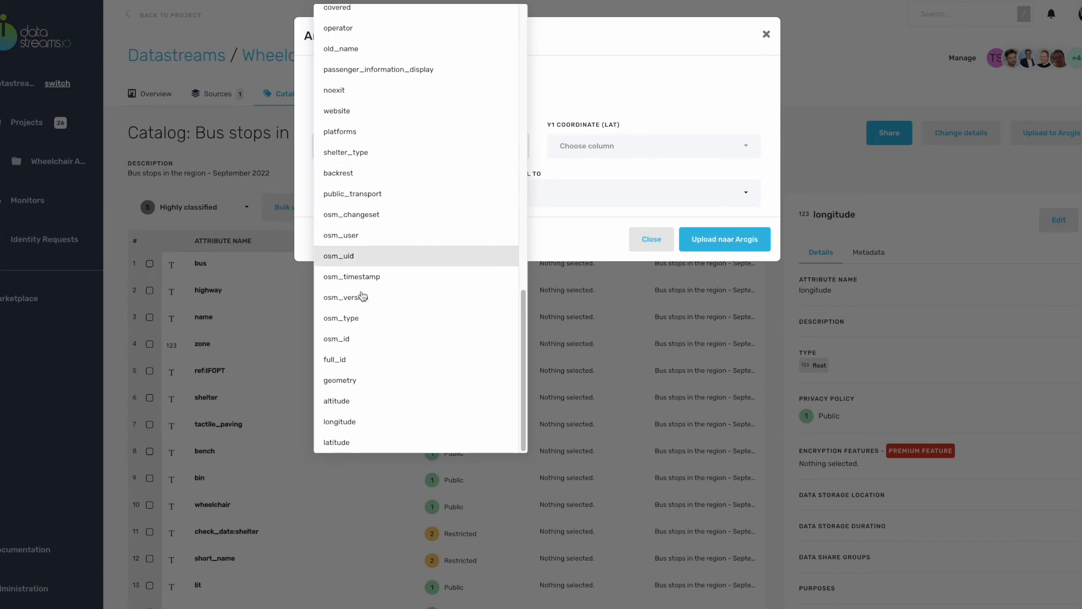
pyautogui.click(349, 431)
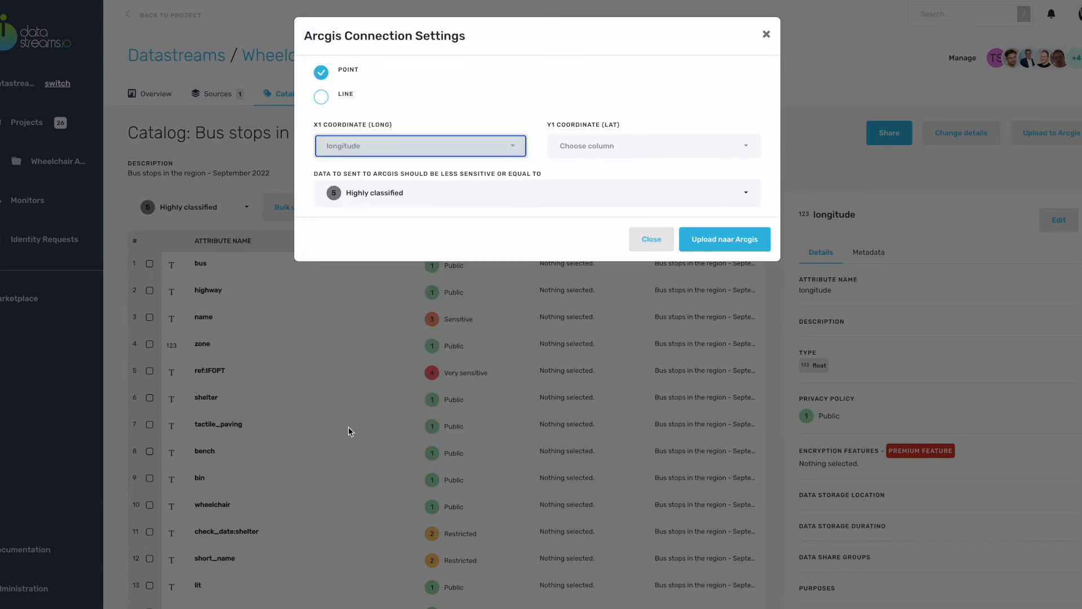
pyautogui.click(607, 149)
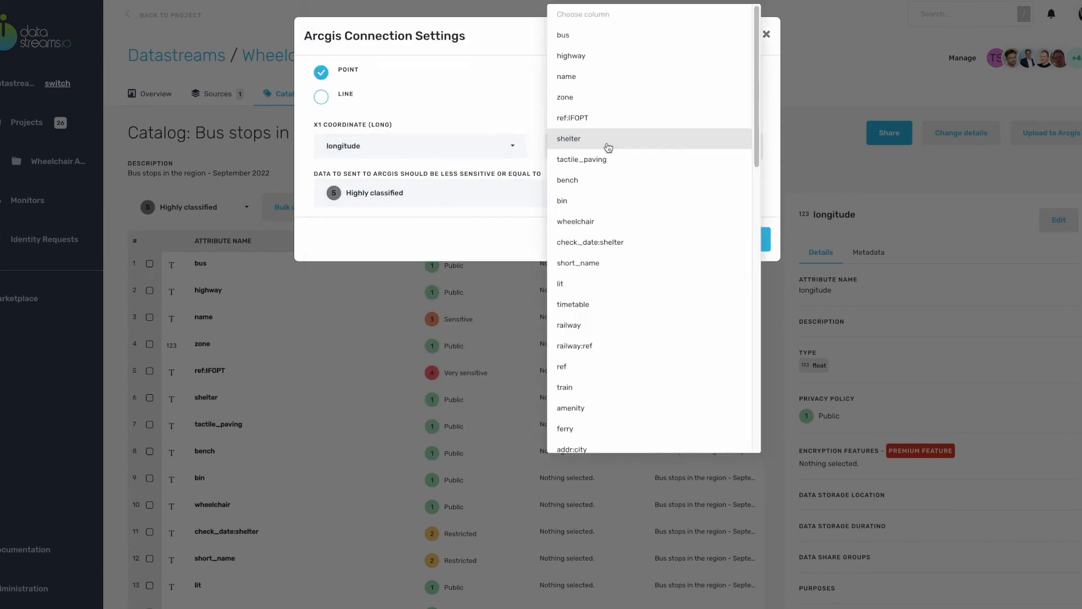
pyautogui.scroll(-15, 607, 152)
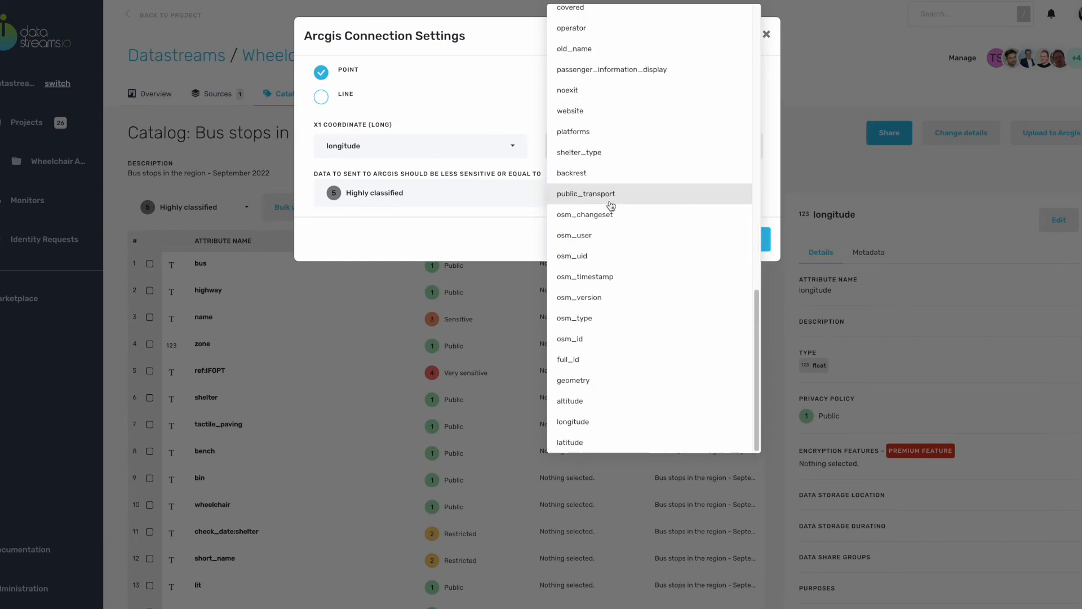
pyautogui.click(610, 443)
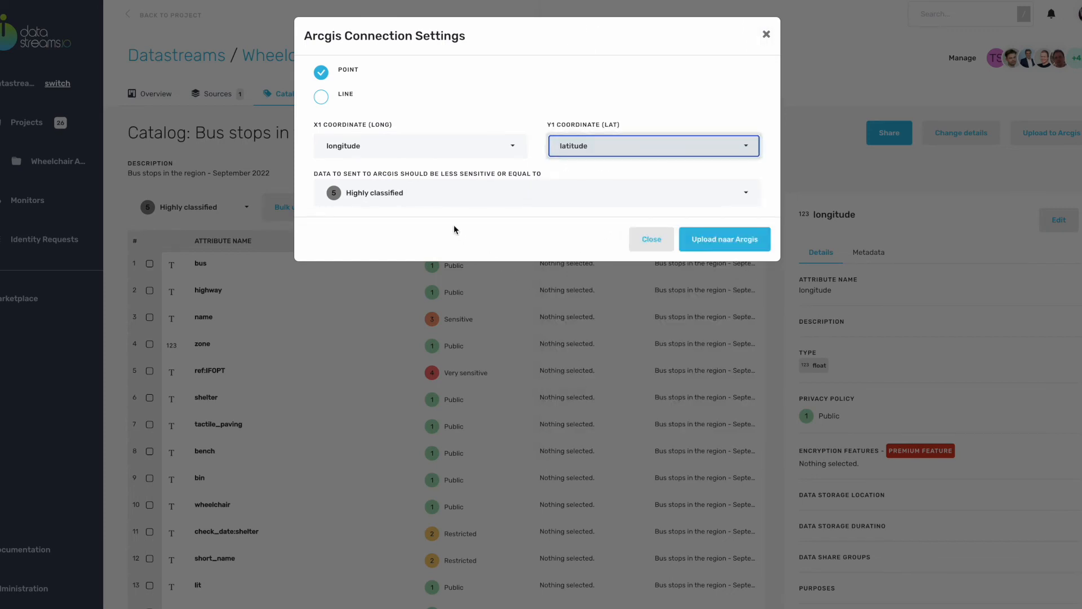
# Limit the data sent to Arcgis to the Public sensitivity level and upload the catalog
pyautogui.click(440, 198)
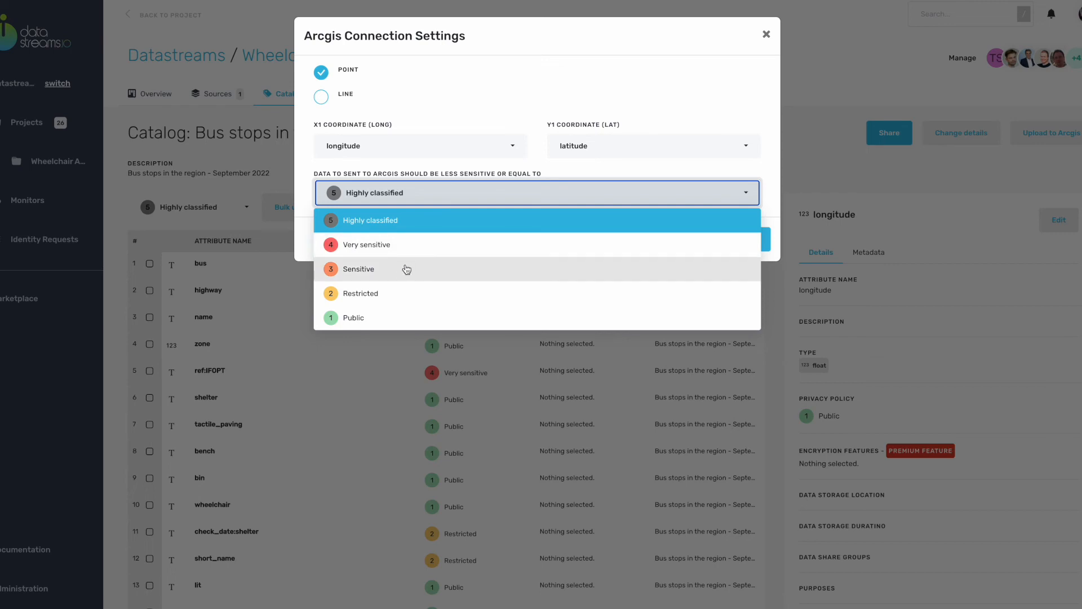
pyautogui.click(372, 318)
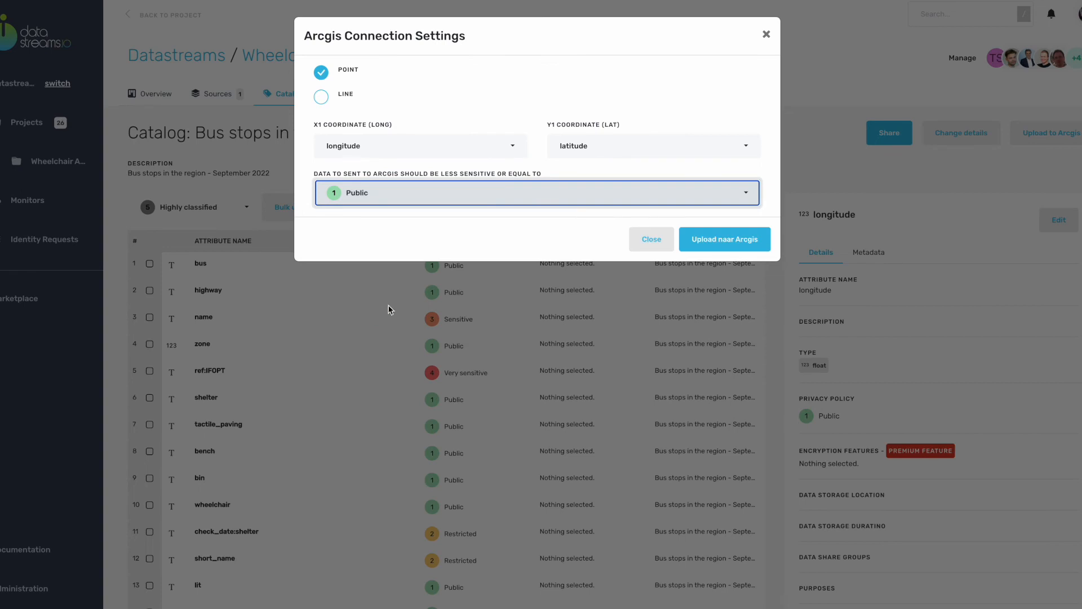
pyautogui.click(725, 244)
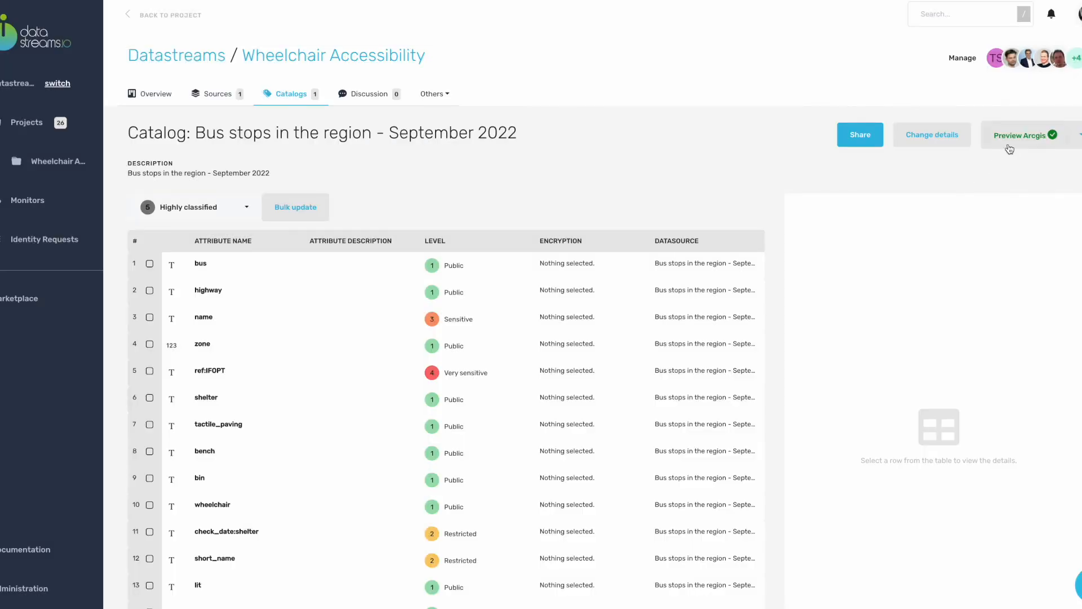
# Preview the uploaded data in Arcgis and examine the bus stop locations between 's-Hertogenbosch and Nijmegen
pyautogui.click(1011, 142)
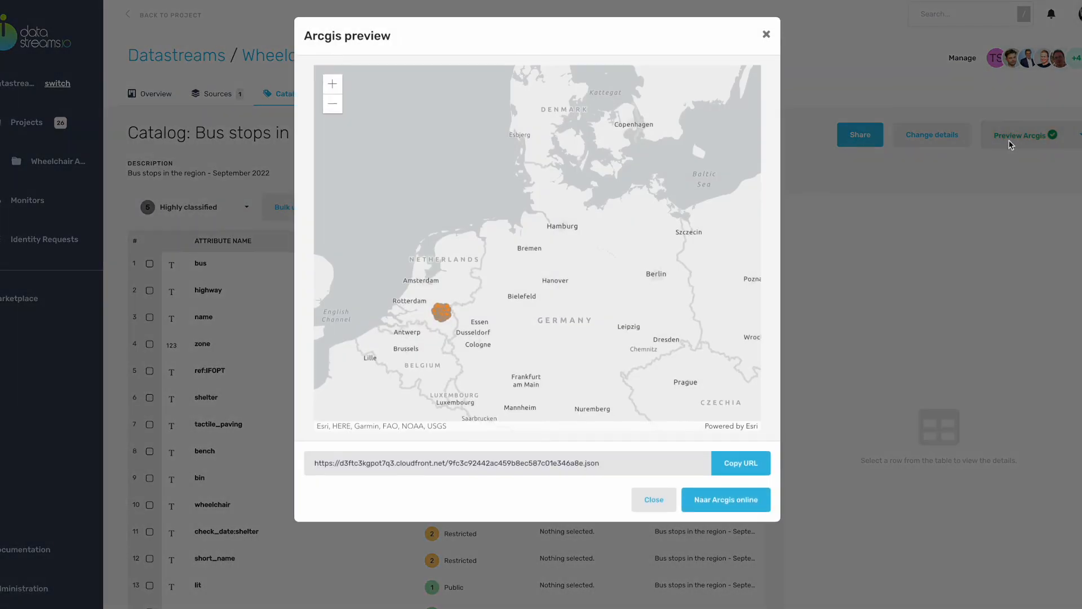
pyautogui.moveTo(458, 331); pyautogui.dragTo(526, 313)
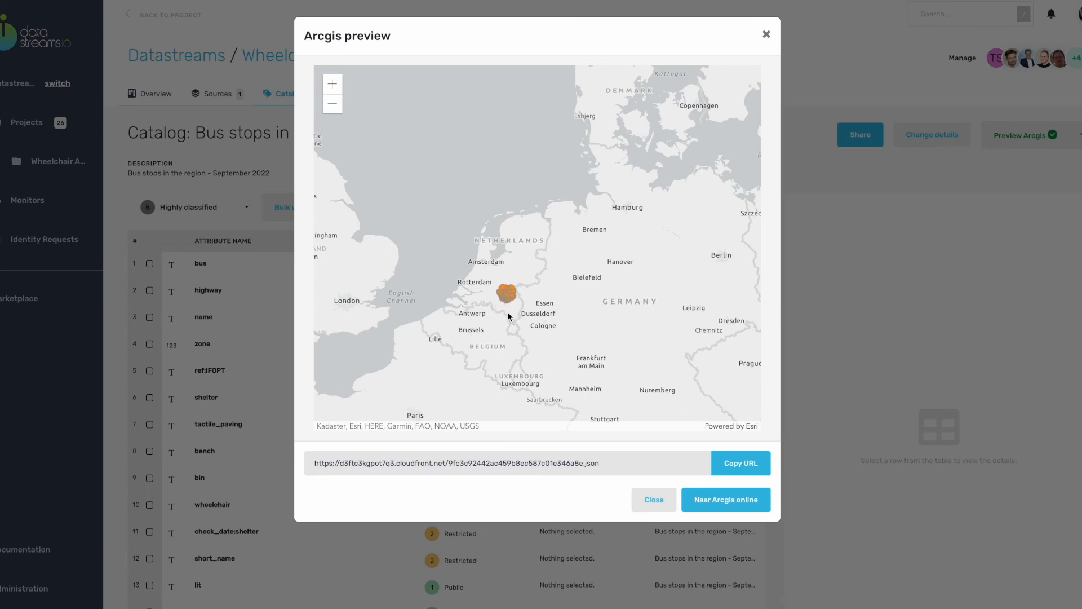
pyautogui.scroll(2, 505, 311)
pyautogui.scroll(1, 513, 294)
pyautogui.scroll(1, 513, 259)
pyautogui.scroll(1, 499, 241)
pyautogui.moveTo(495, 239); pyautogui.dragTo(556, 263)
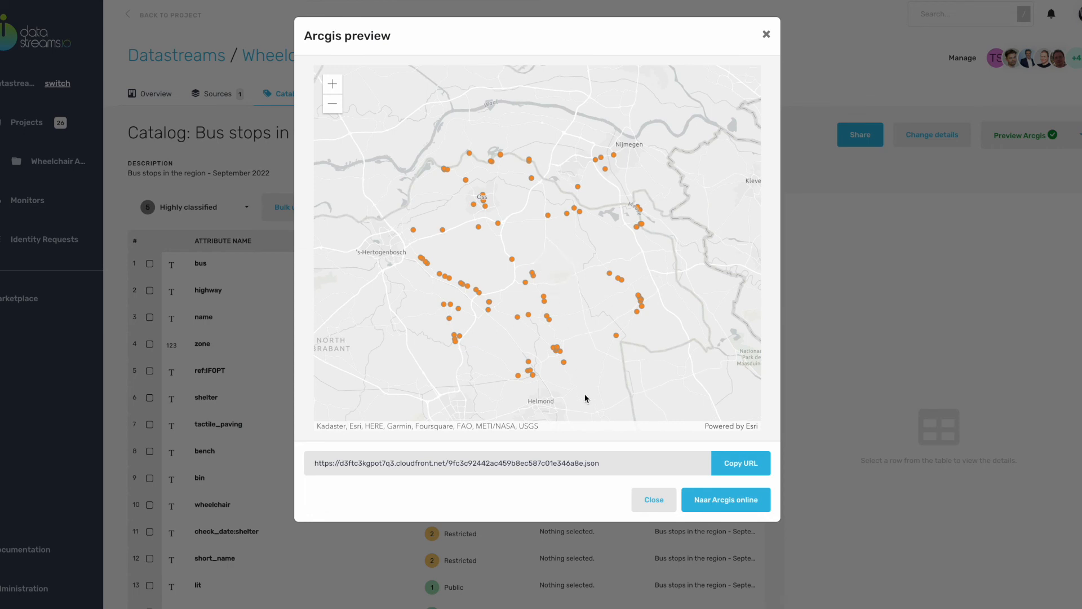
# Copy the preview's JSON URL and switch to ArcGIS Online, opening its Map Viewer
pyautogui.moveTo(603, 463); pyautogui.dragTo(306, 467)
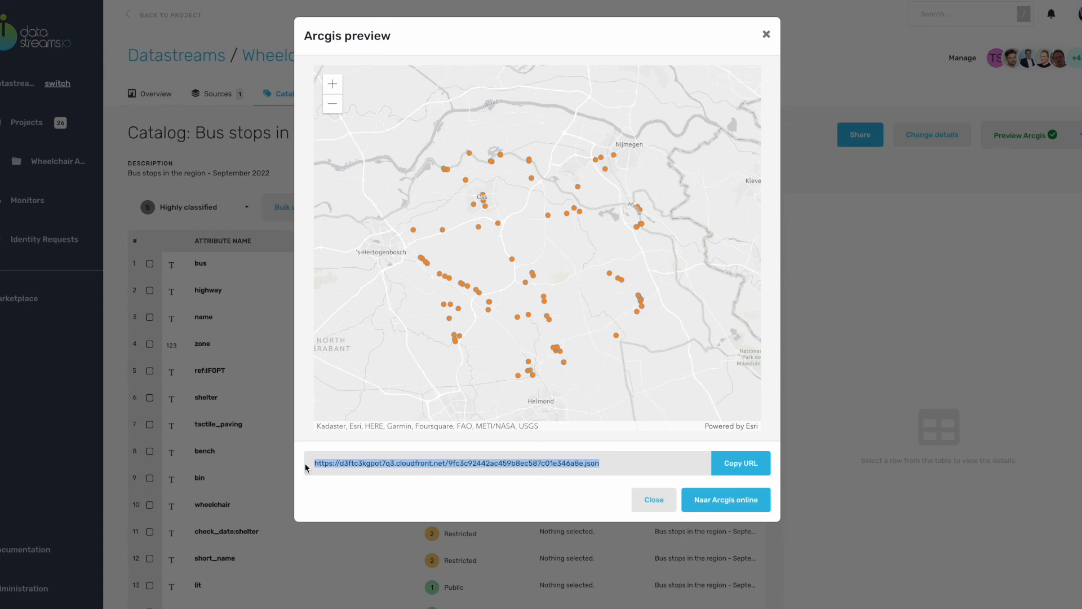
pyautogui.press('super+t')
pyautogui.write('arc')
pyautogui.press('Return')
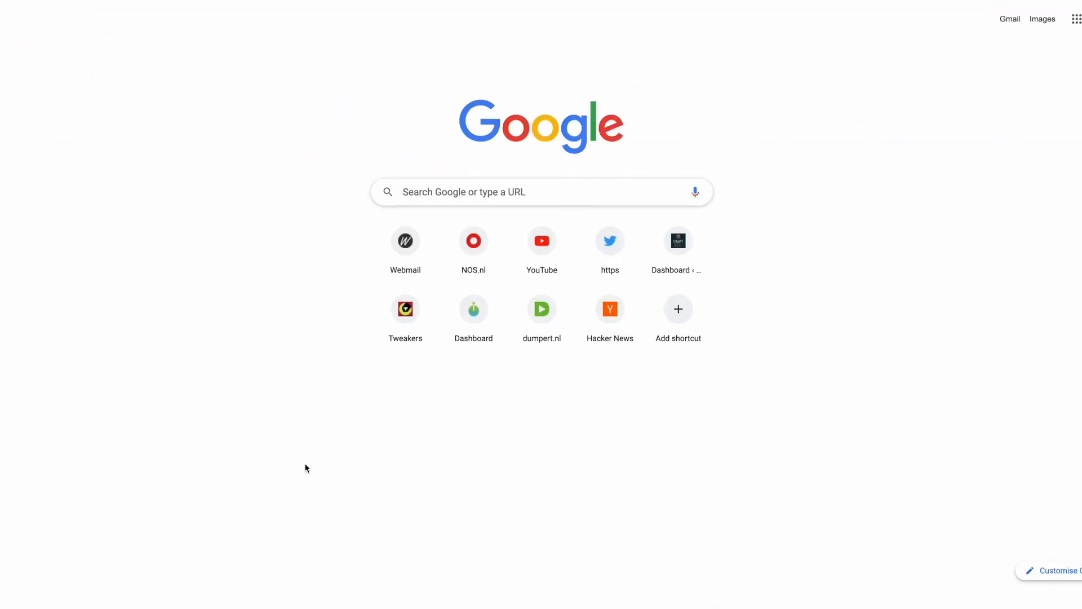
pyautogui.click(524, 367)
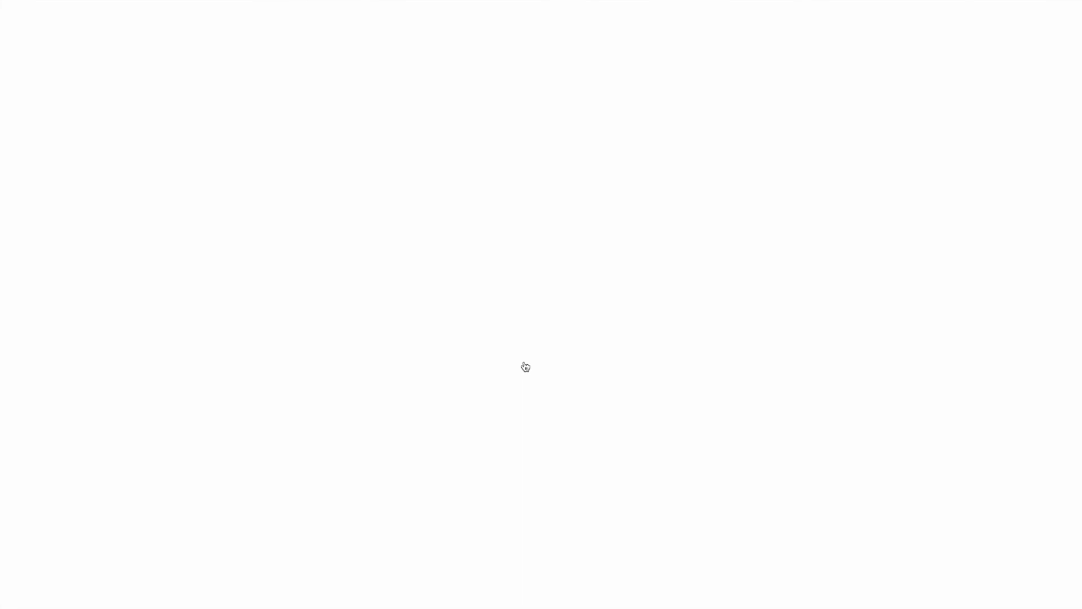
pyautogui.click(555, 248)
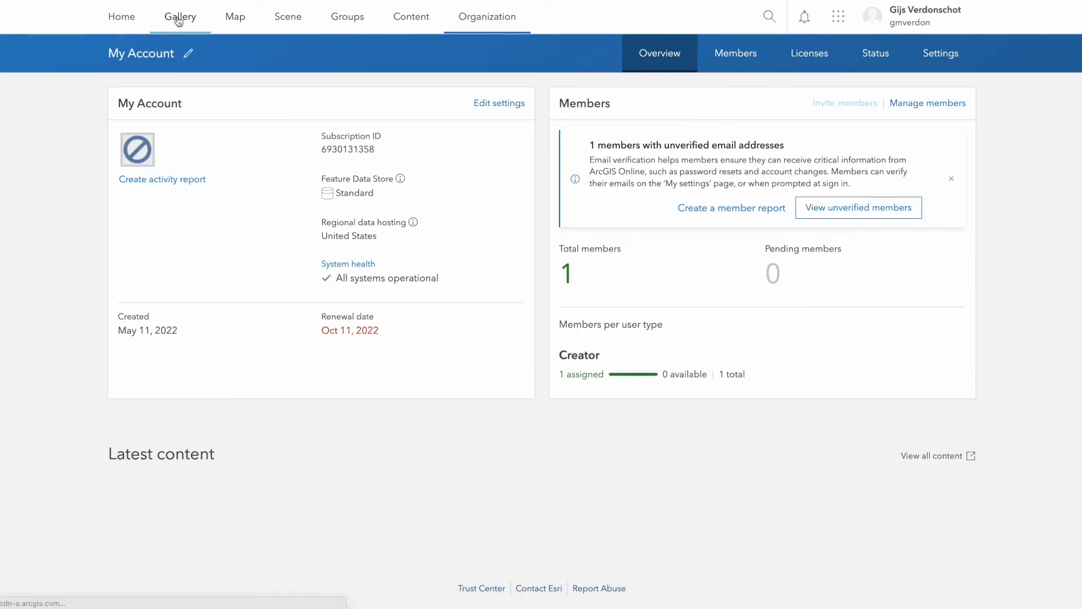
pyautogui.click(177, 18)
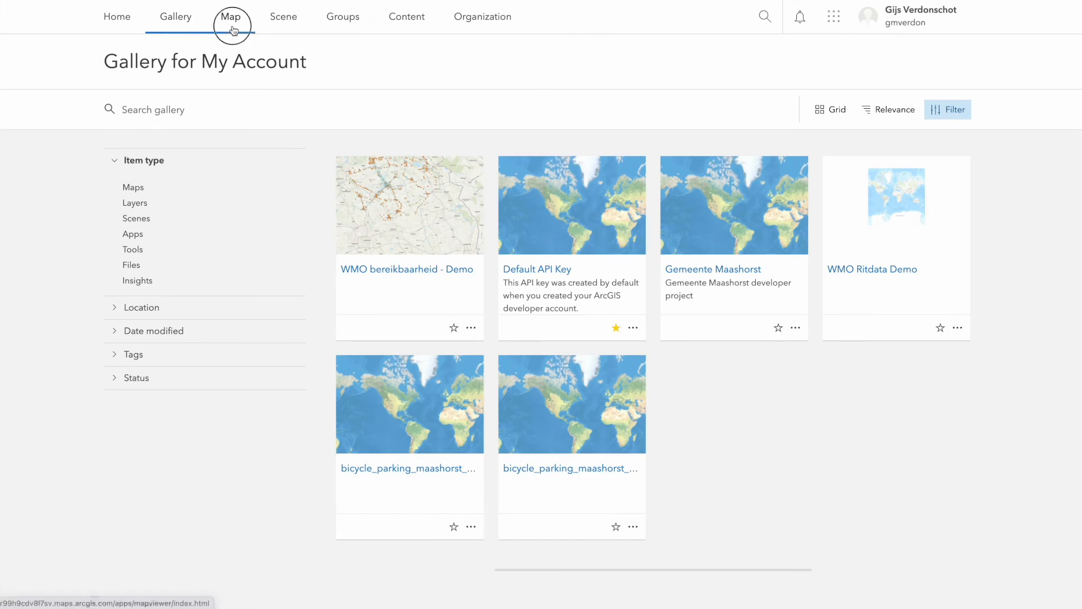
pyautogui.click(230, 21)
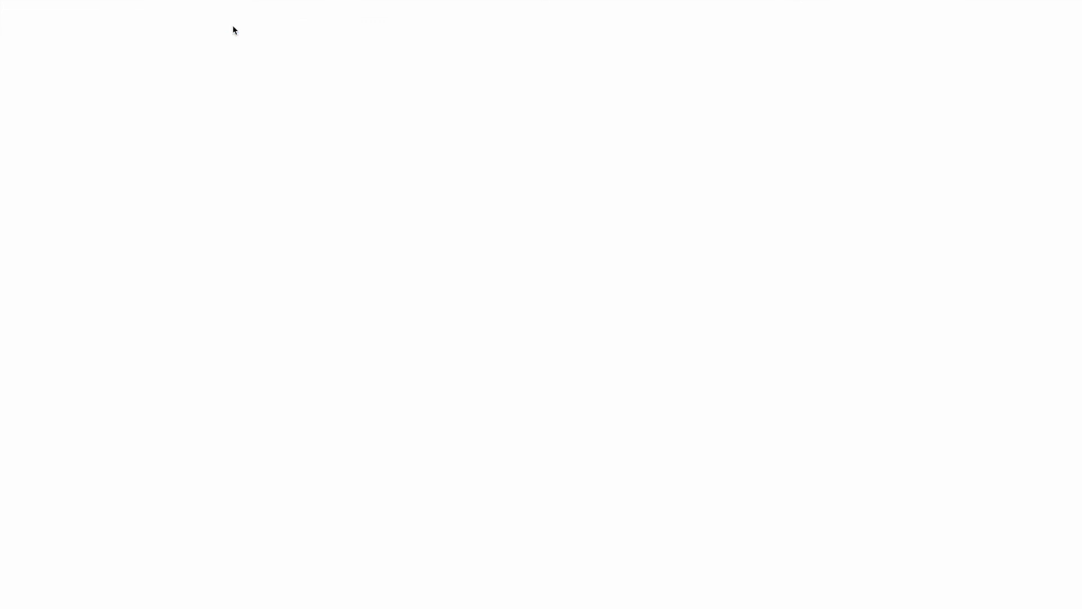
# Add the copied JSON URL to the untitled map as a GeoJSON layer through a web service
pyautogui.click(14, 58)
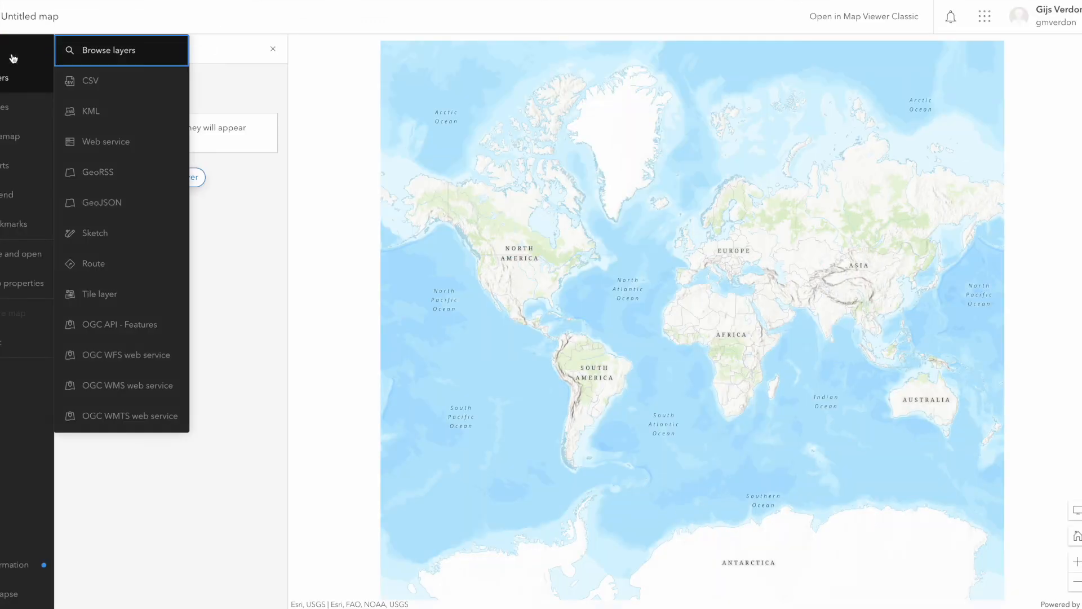
pyautogui.click(111, 140)
pyautogui.hotkey('ctrl', 'v')
pyautogui.click(153, 194)
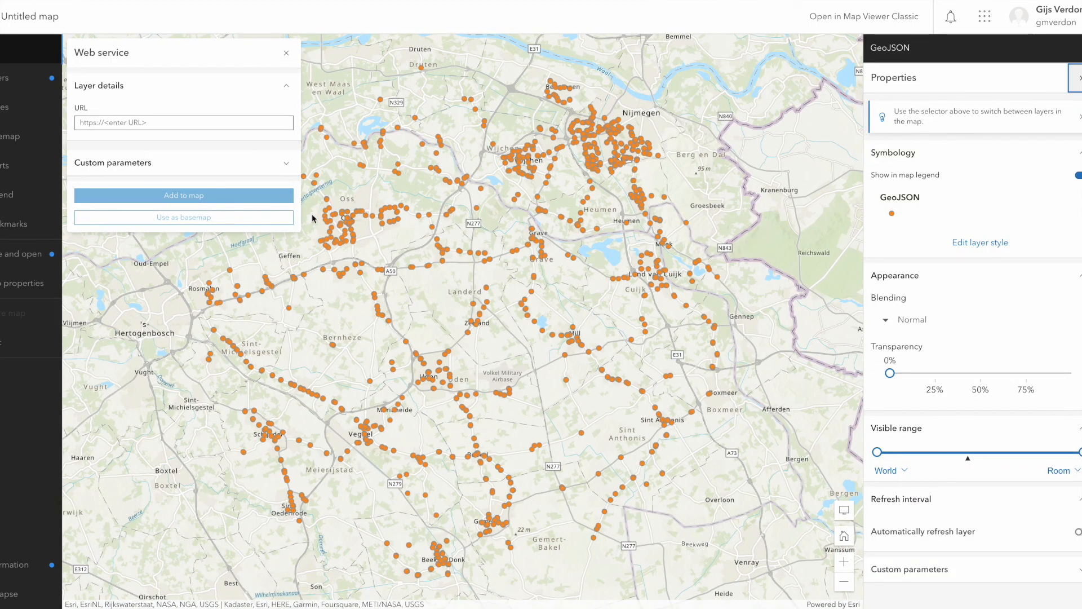
pyautogui.click(405, 342)
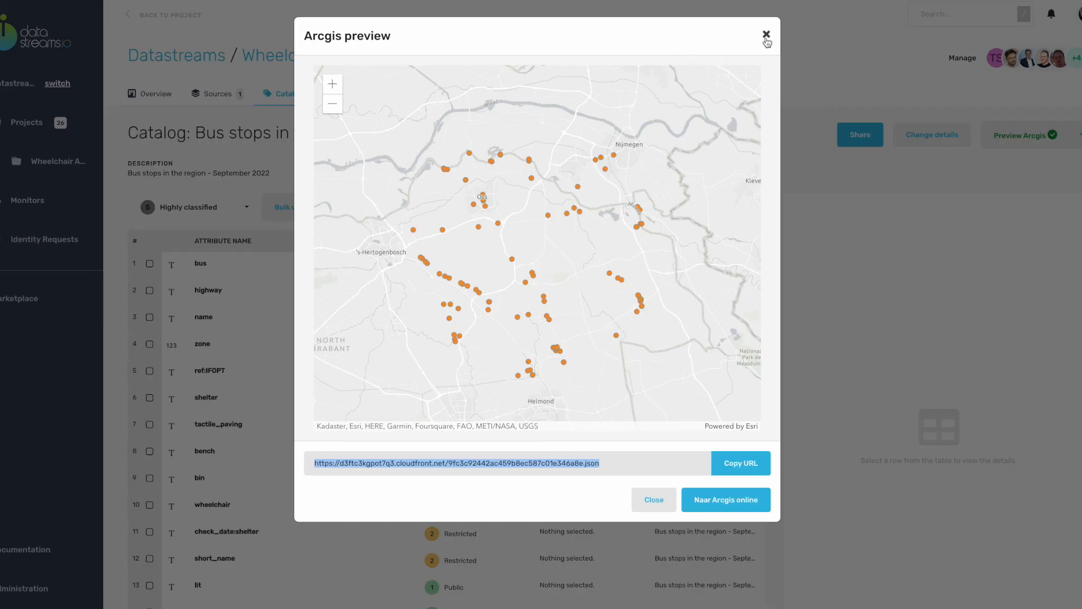
# Return to the Datastreams catalog, close the Arcgis preview and highlight the ref:IFOPT attribute name
pyautogui.click(767, 37)
pyautogui.doubleClick(239, 370)
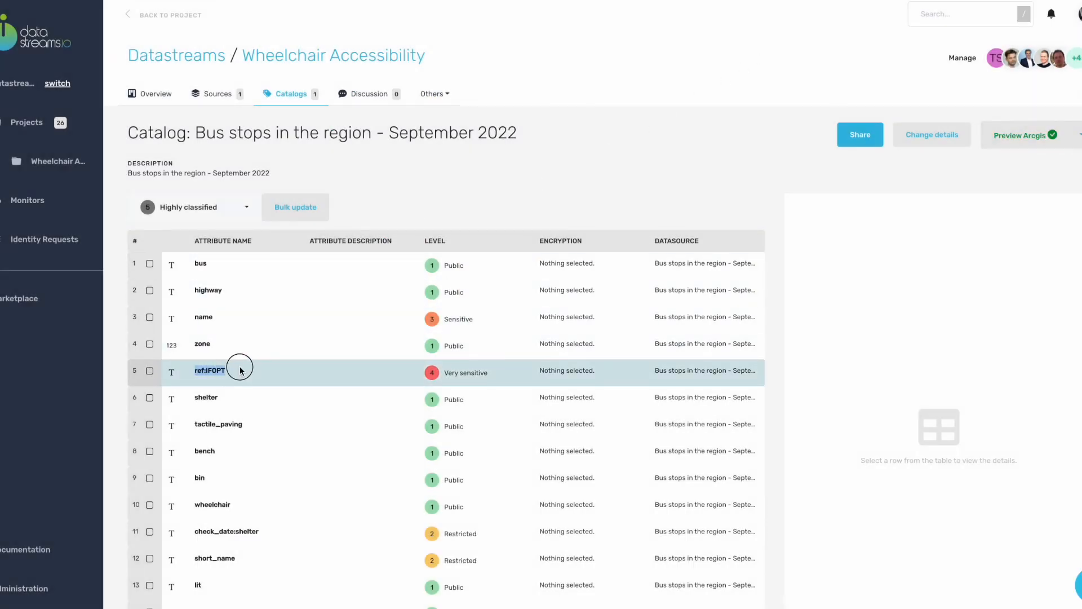